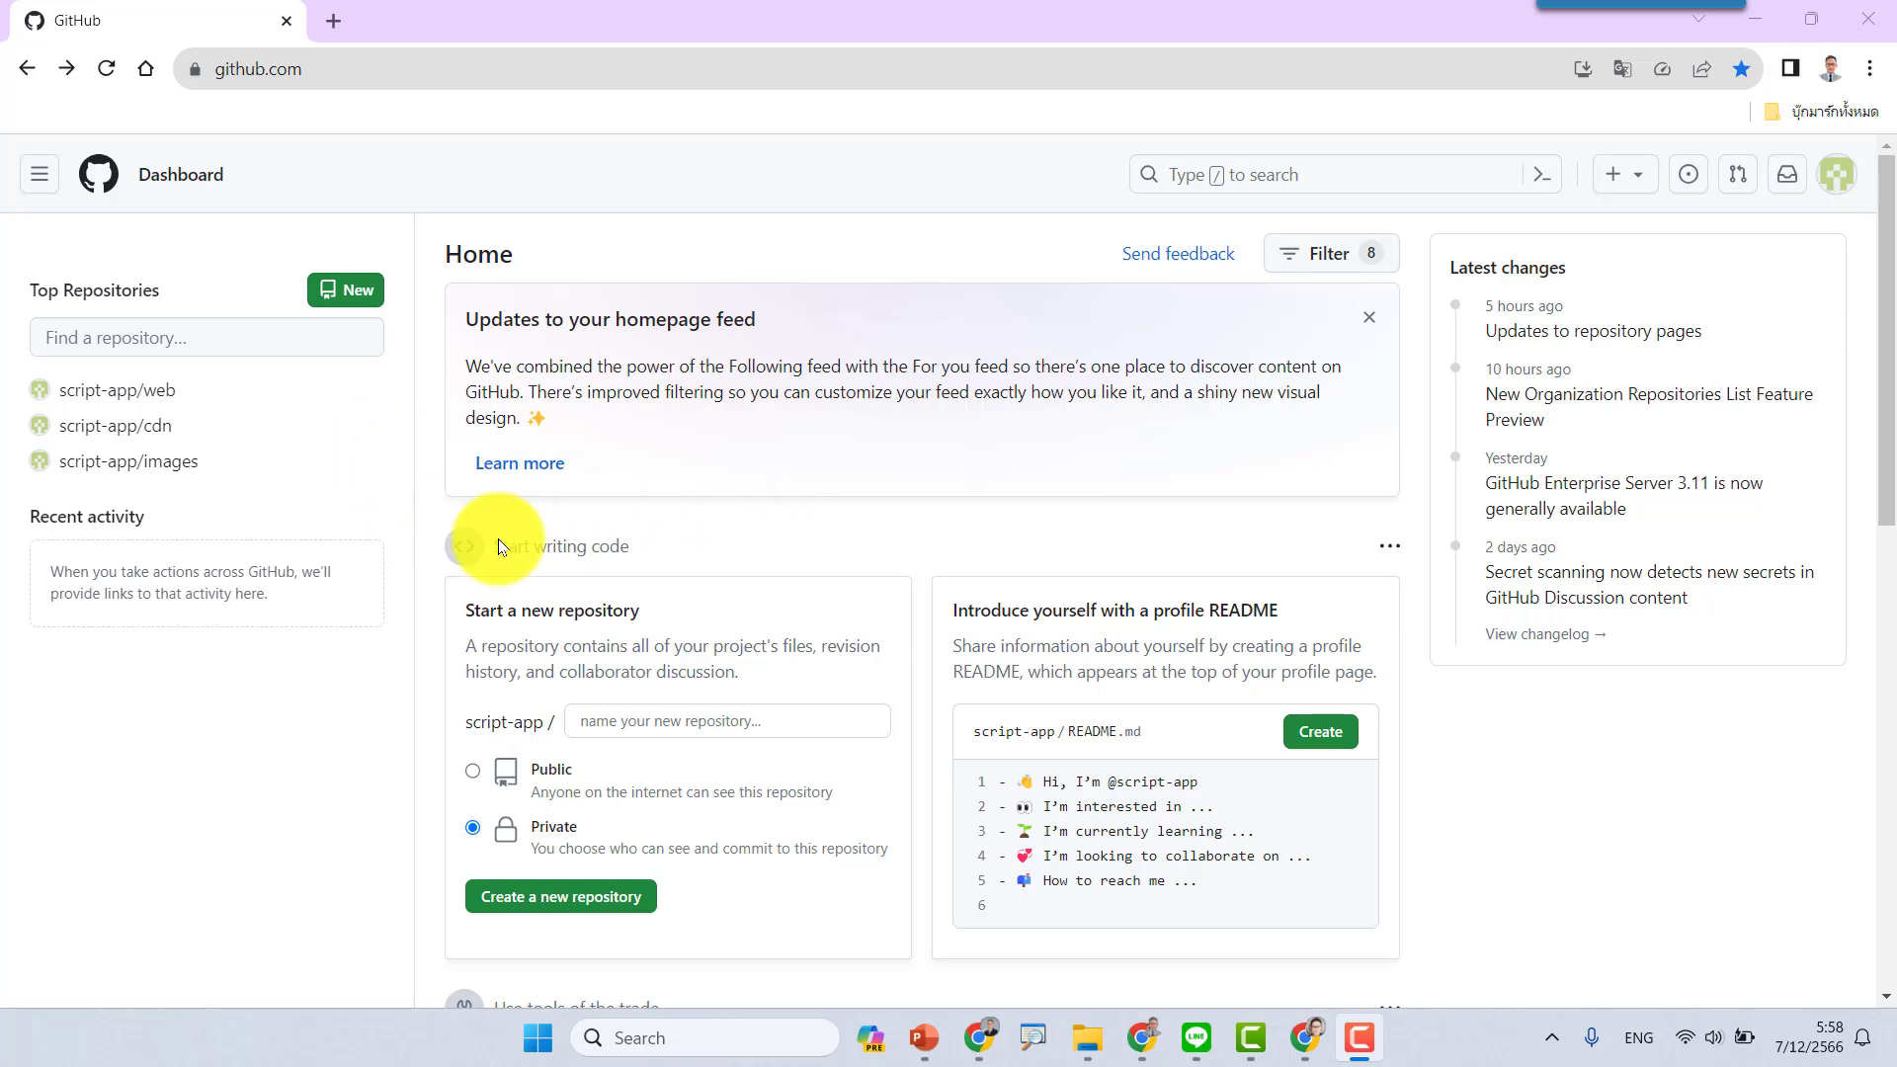
# - Open File Explorer to show the 101-Admin-Dashboard-keyframe-effects project folder
pyautogui.click(1087, 1038)
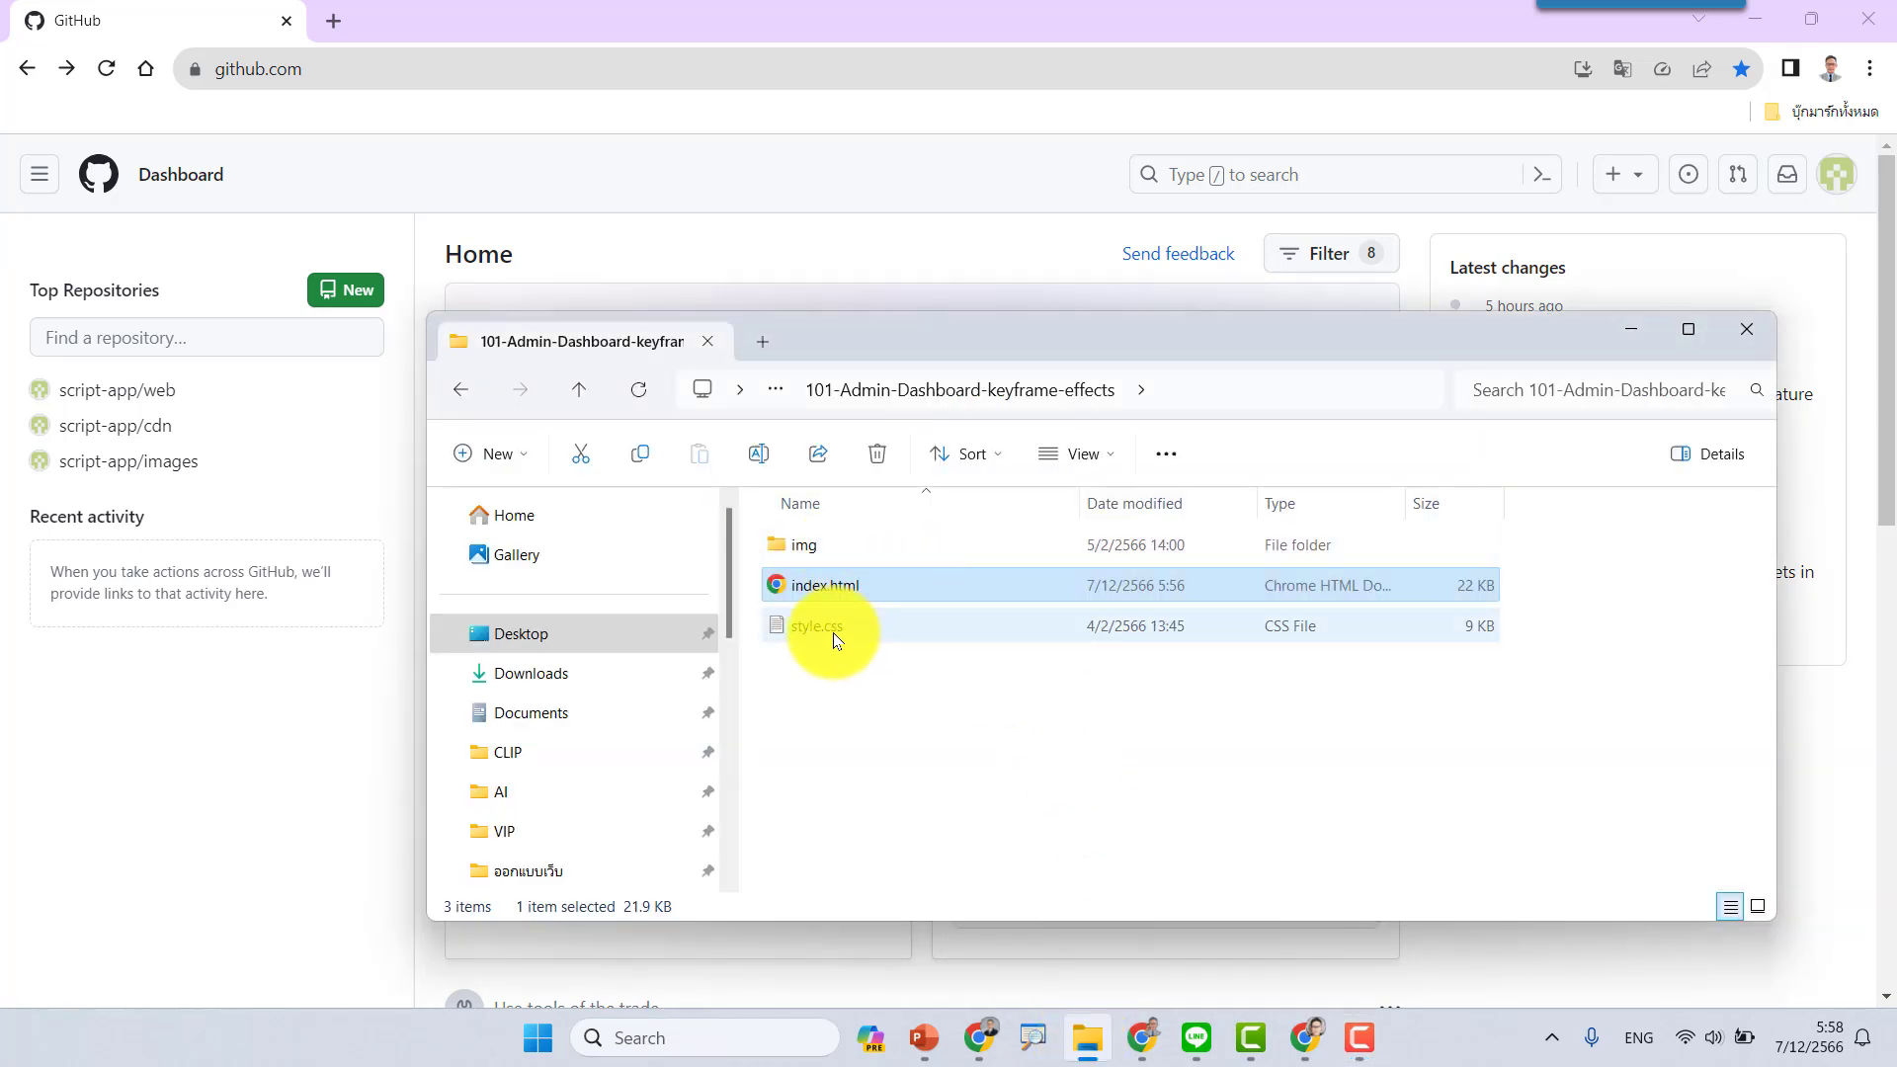
# - Select the img folder, then bring the GitHub dashboard in Chrome back to the front
pyautogui.click(815, 544)
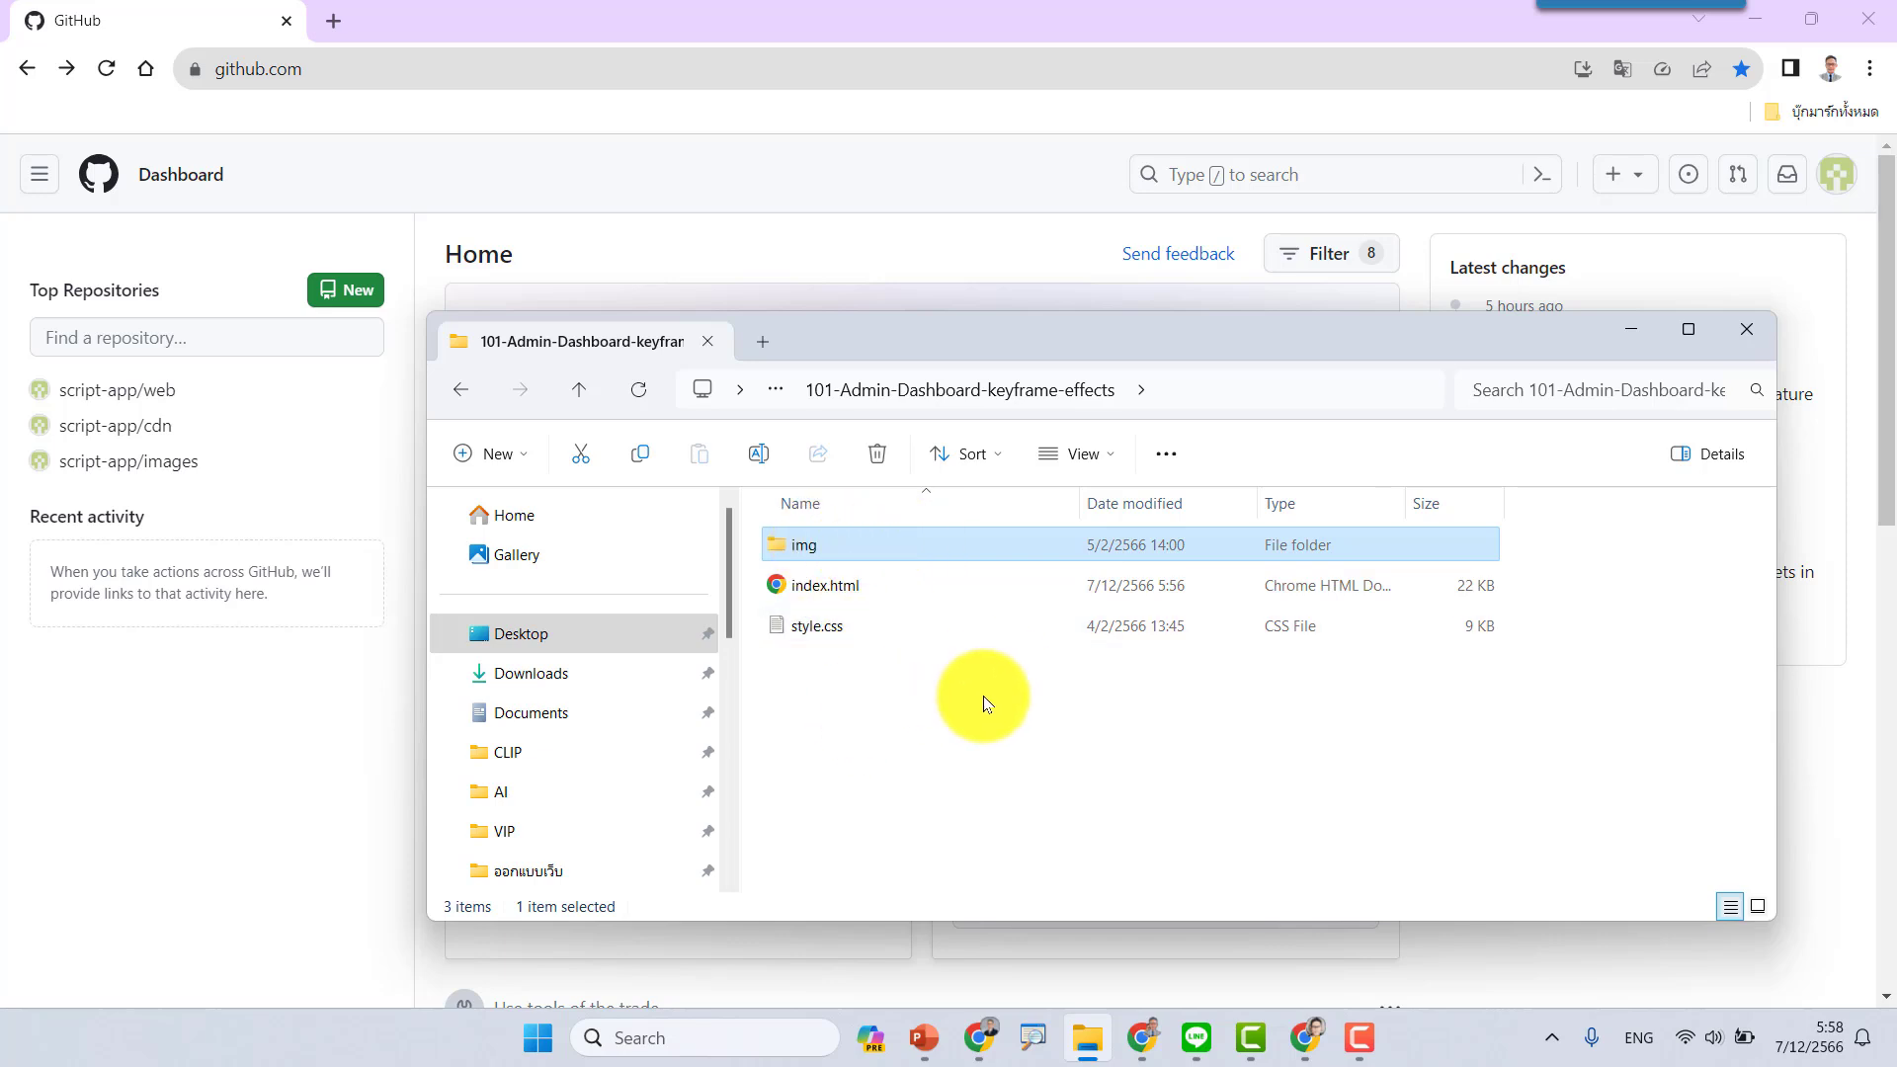
pyautogui.click(263, 714)
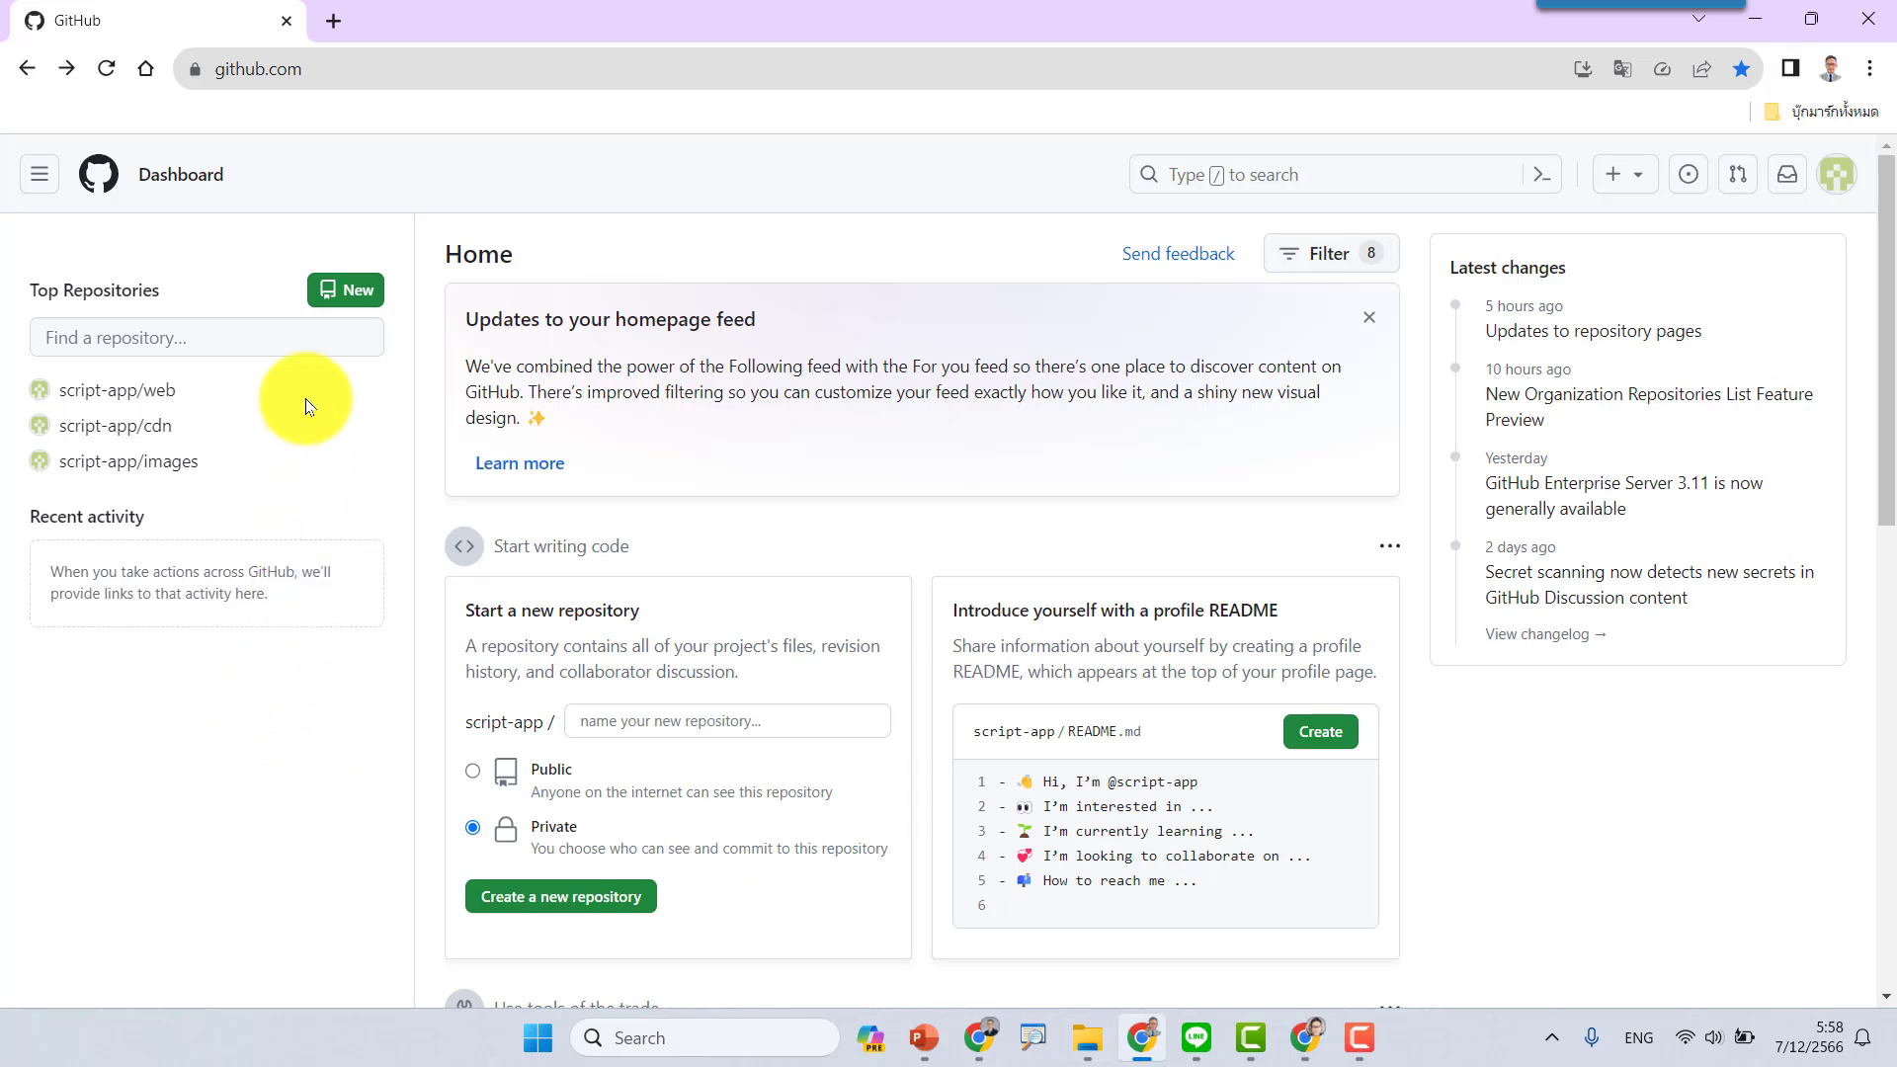
# - Create a public repository named 'website', keeping all other options at their defaults
pyautogui.click(341, 291)
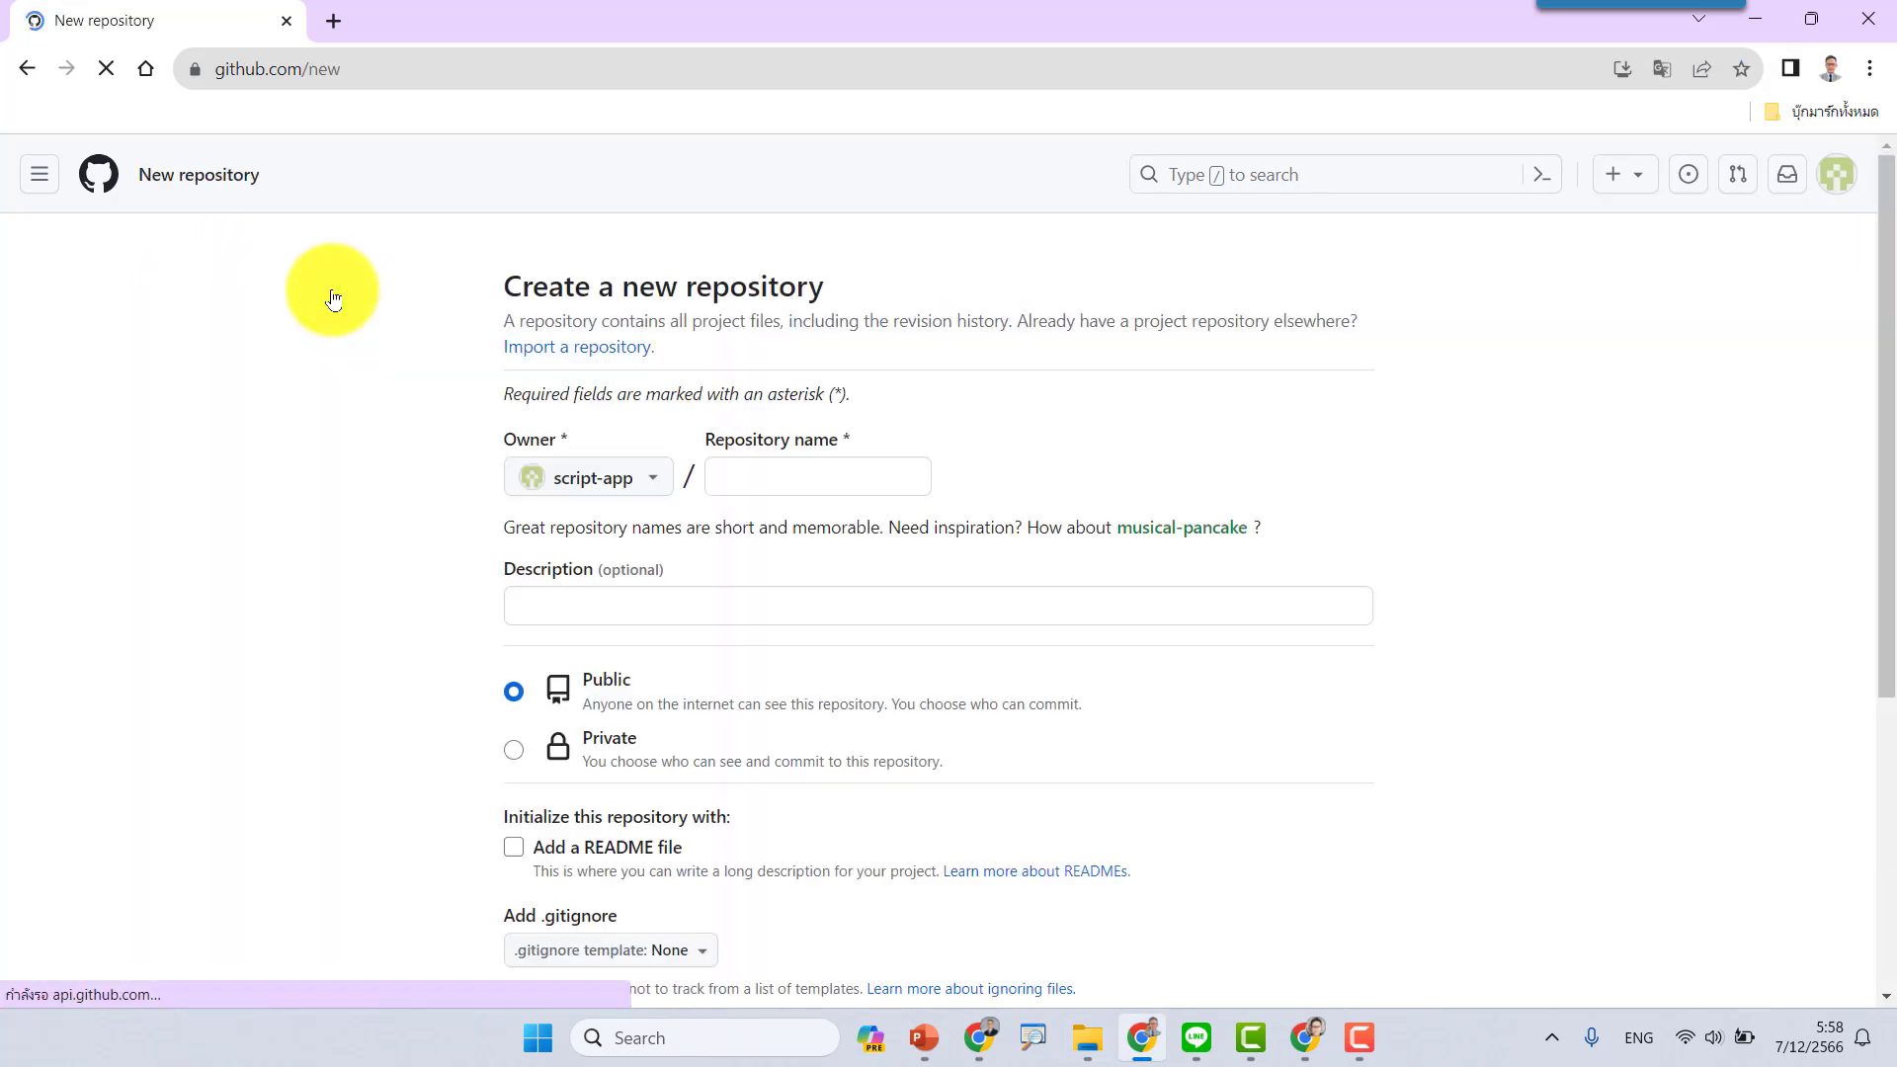
pyautogui.click(828, 474)
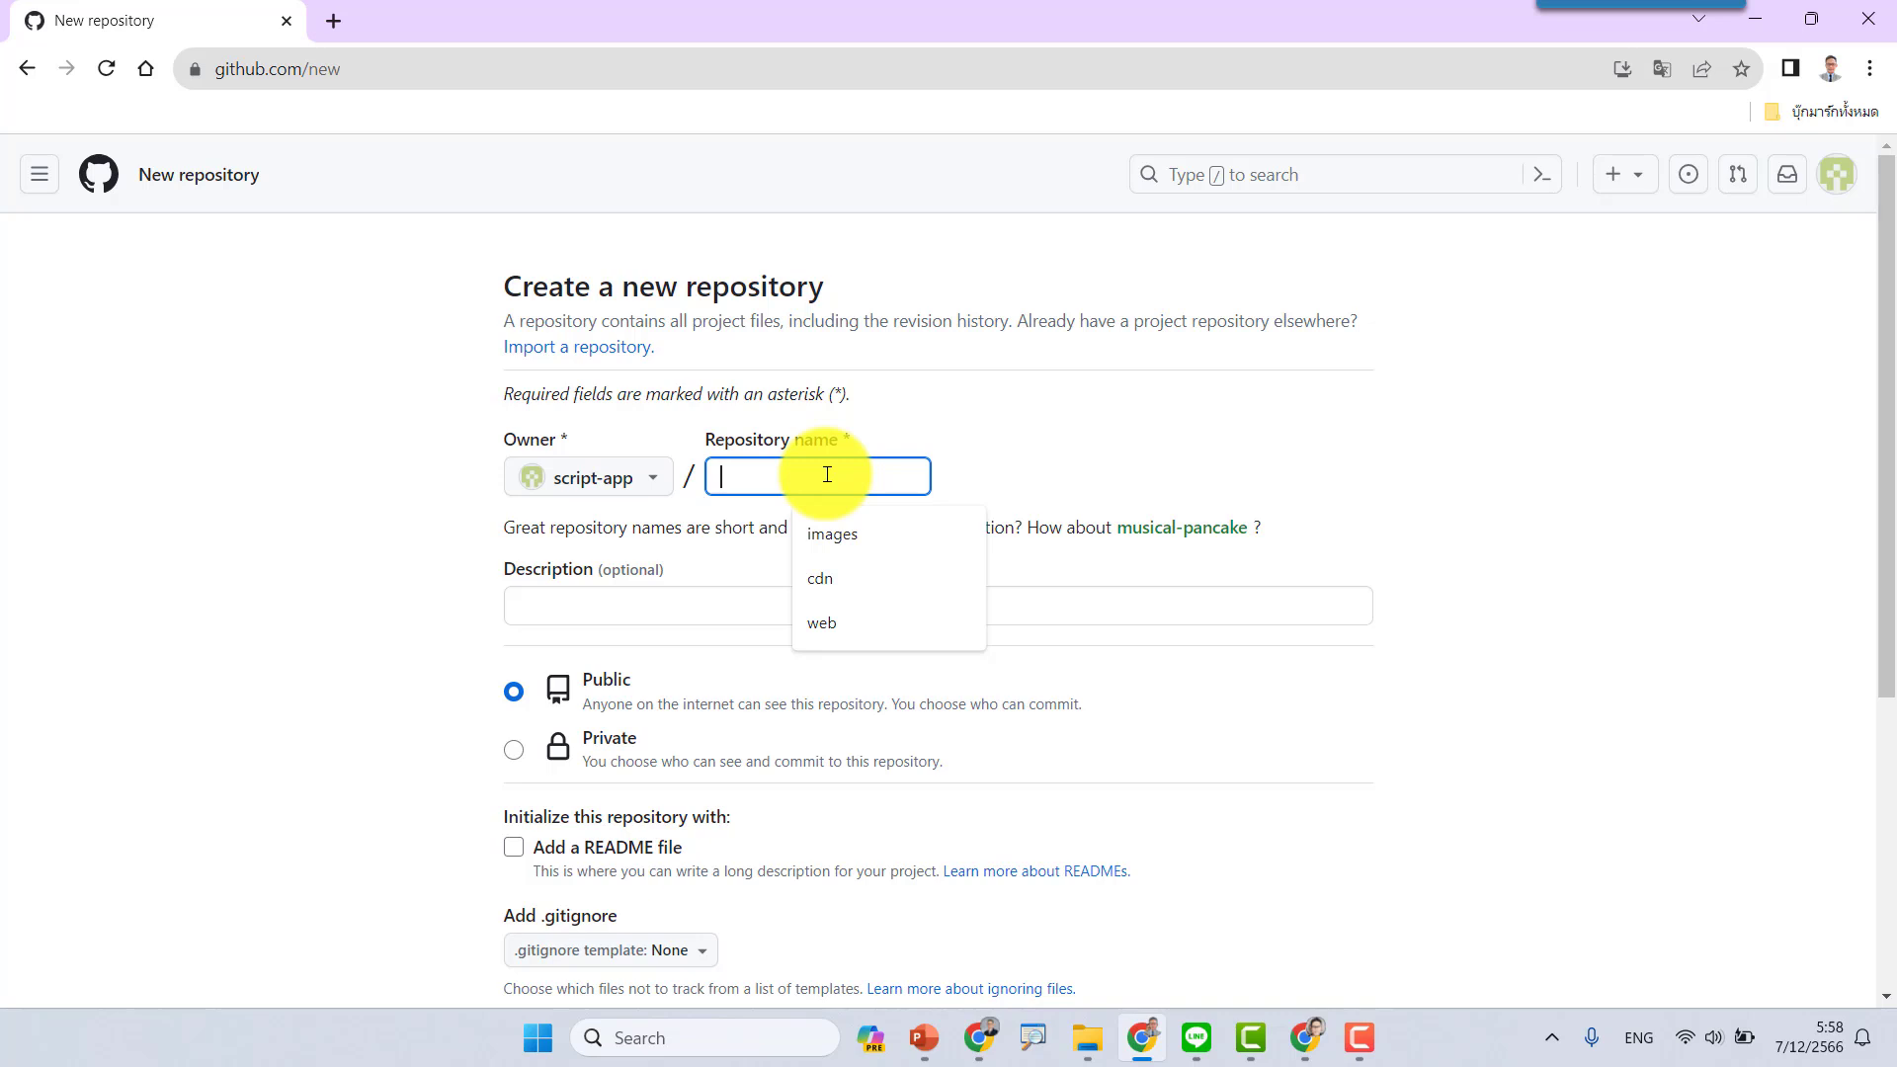
pyautogui.write('w')
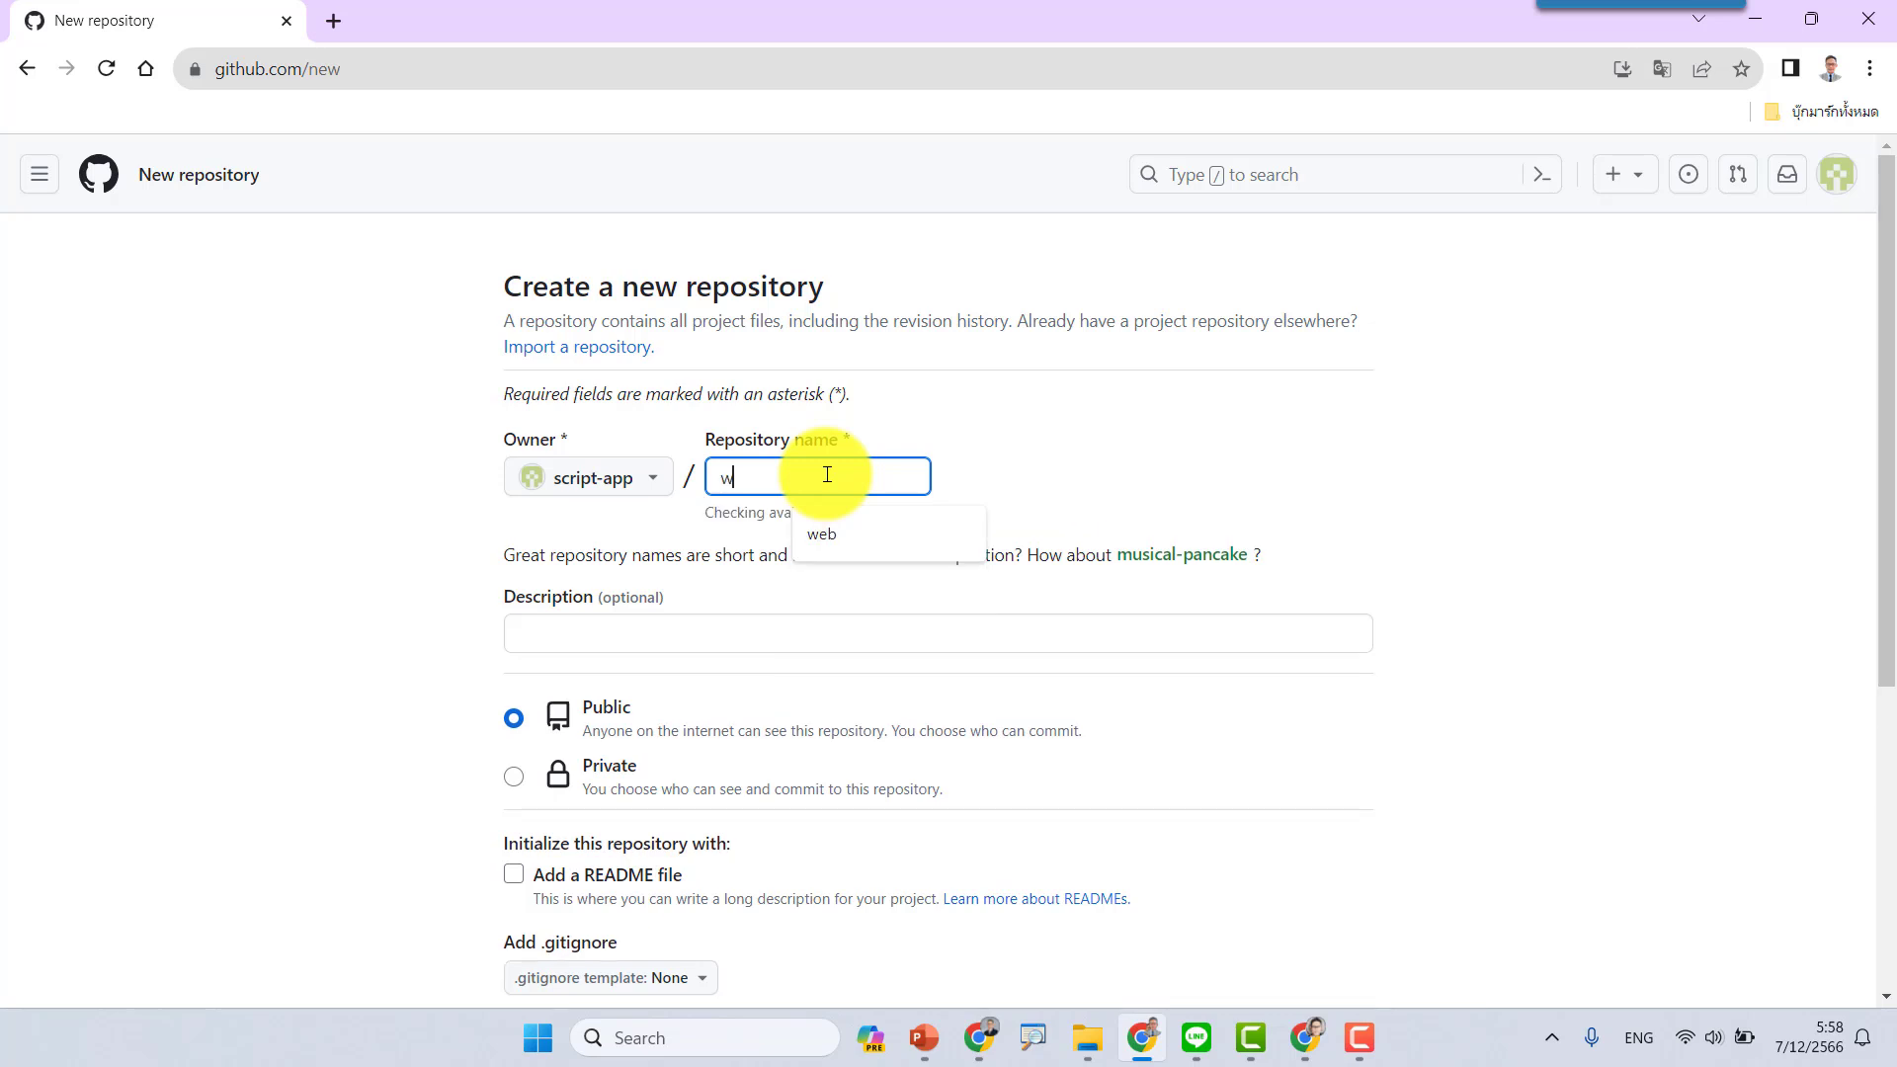
pyautogui.write('e')
pyautogui.write('b')
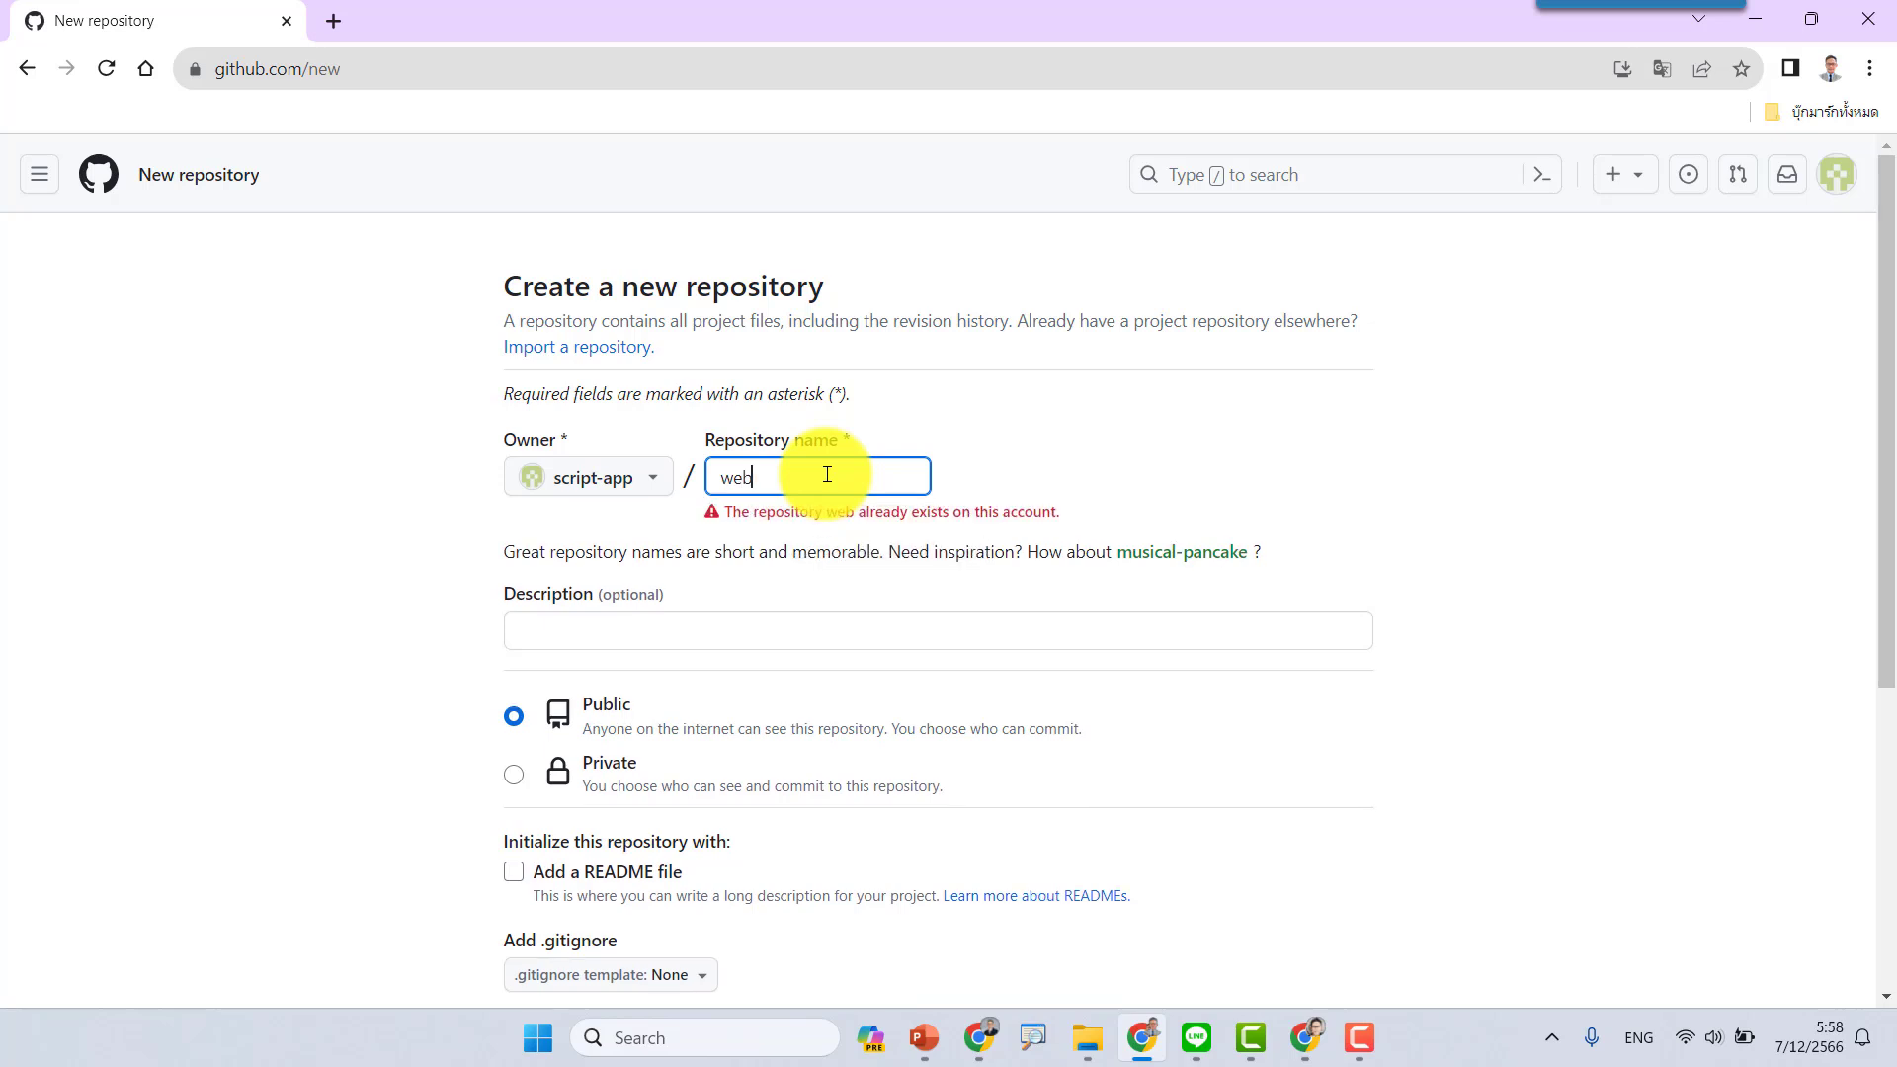
pyautogui.write('si')
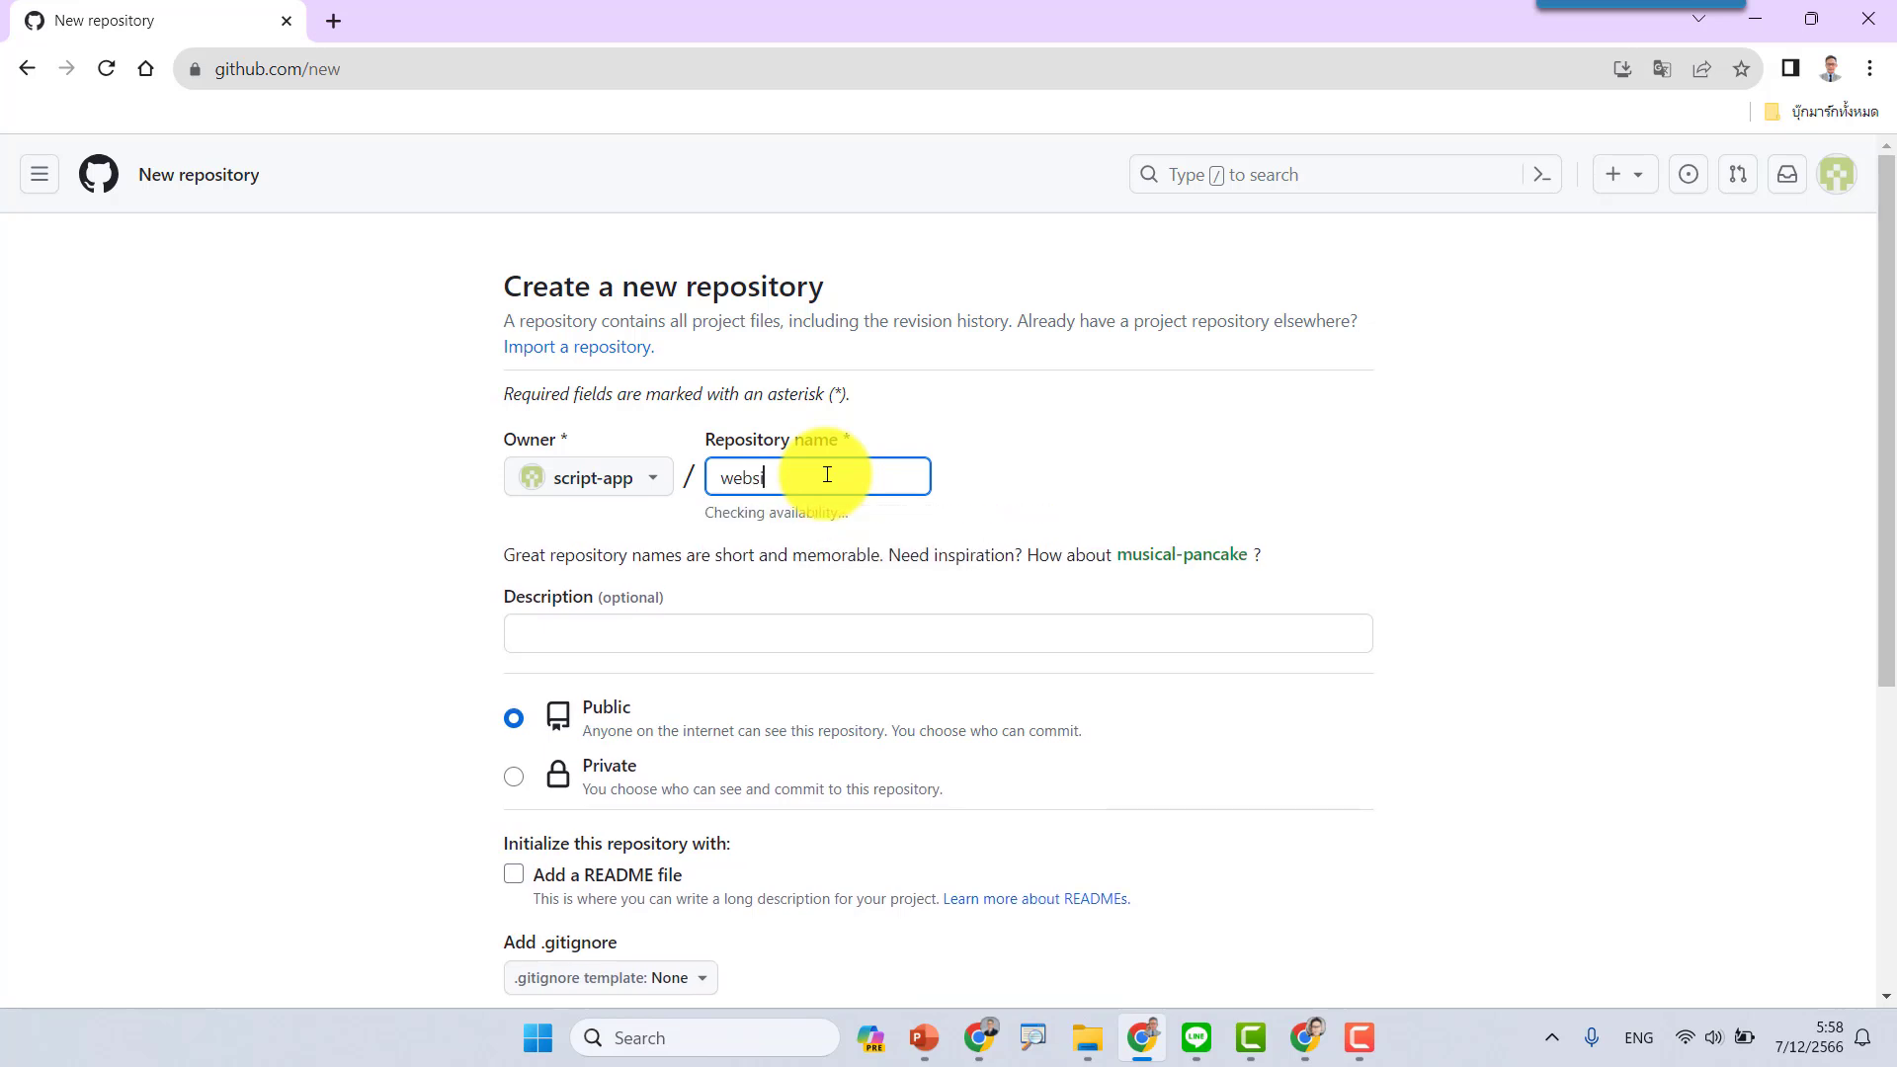
pyautogui.write('te')
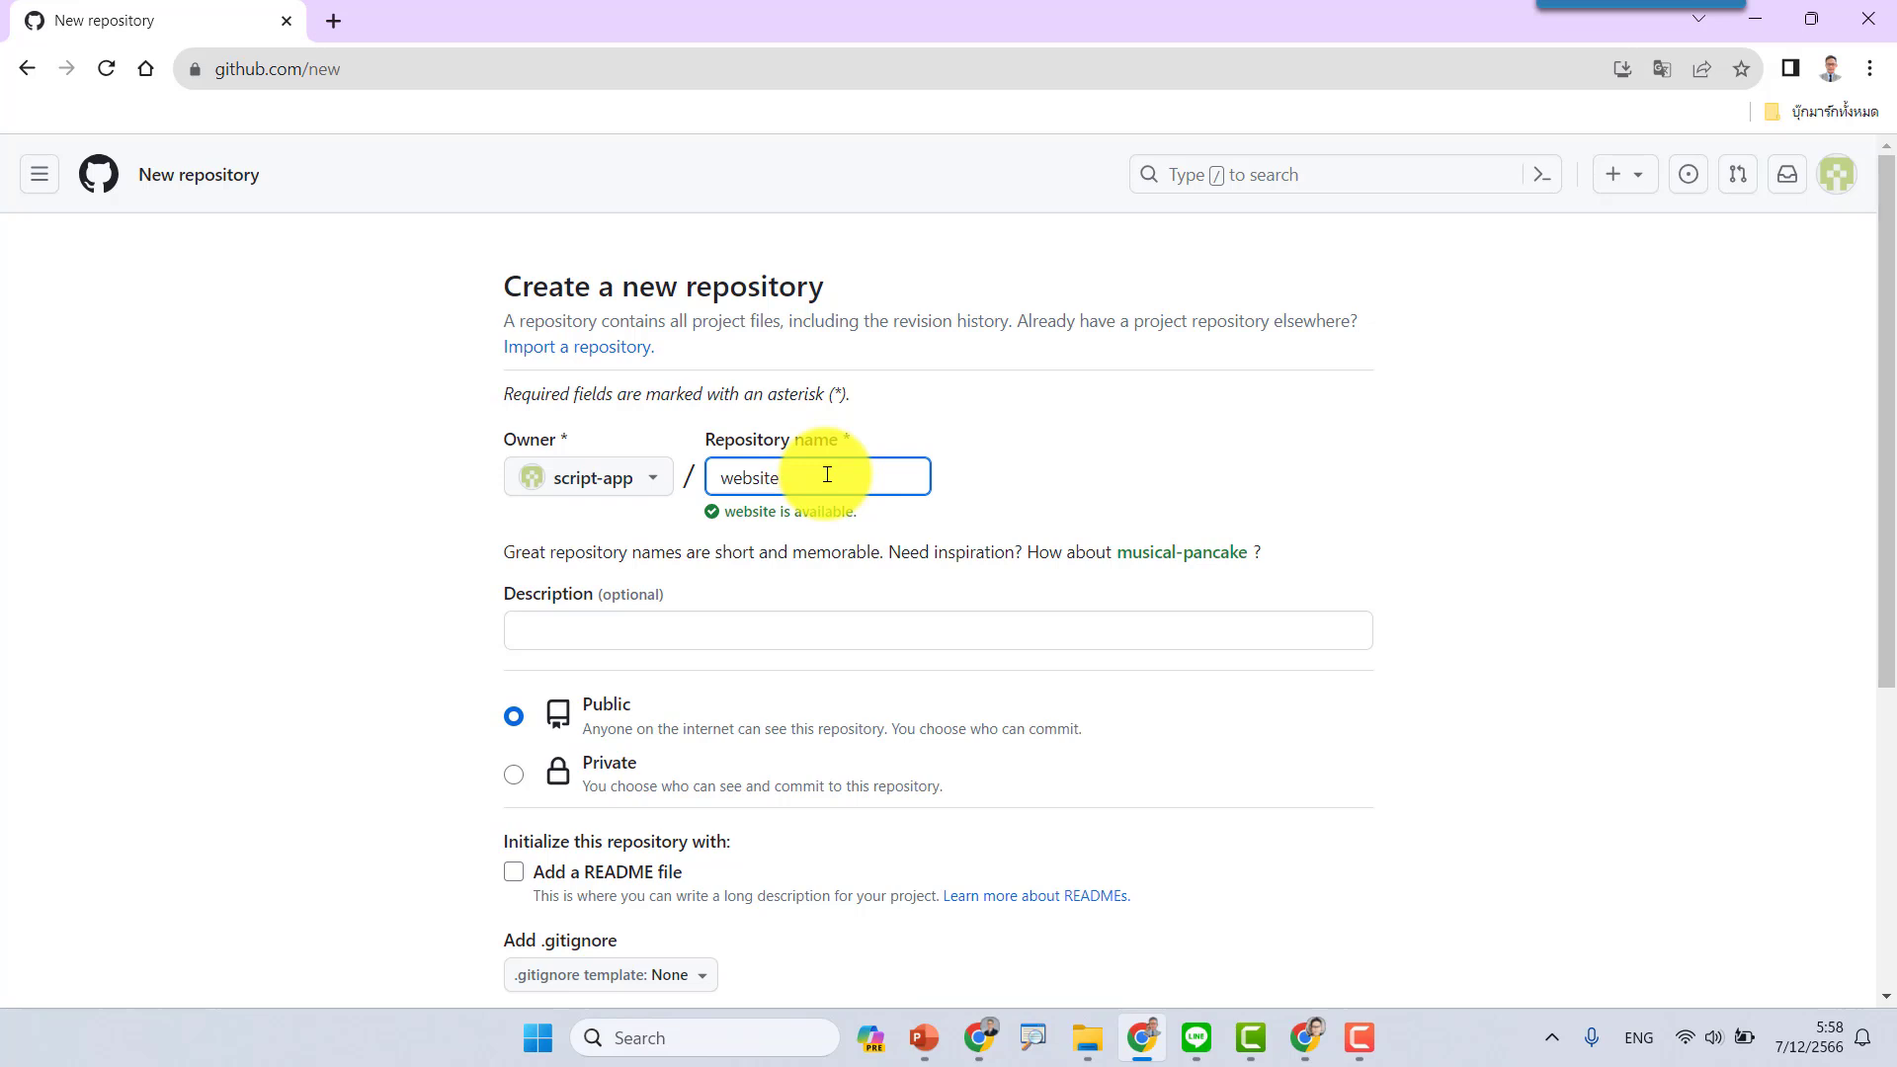
pyautogui.scroll(-5, 1047, 481)
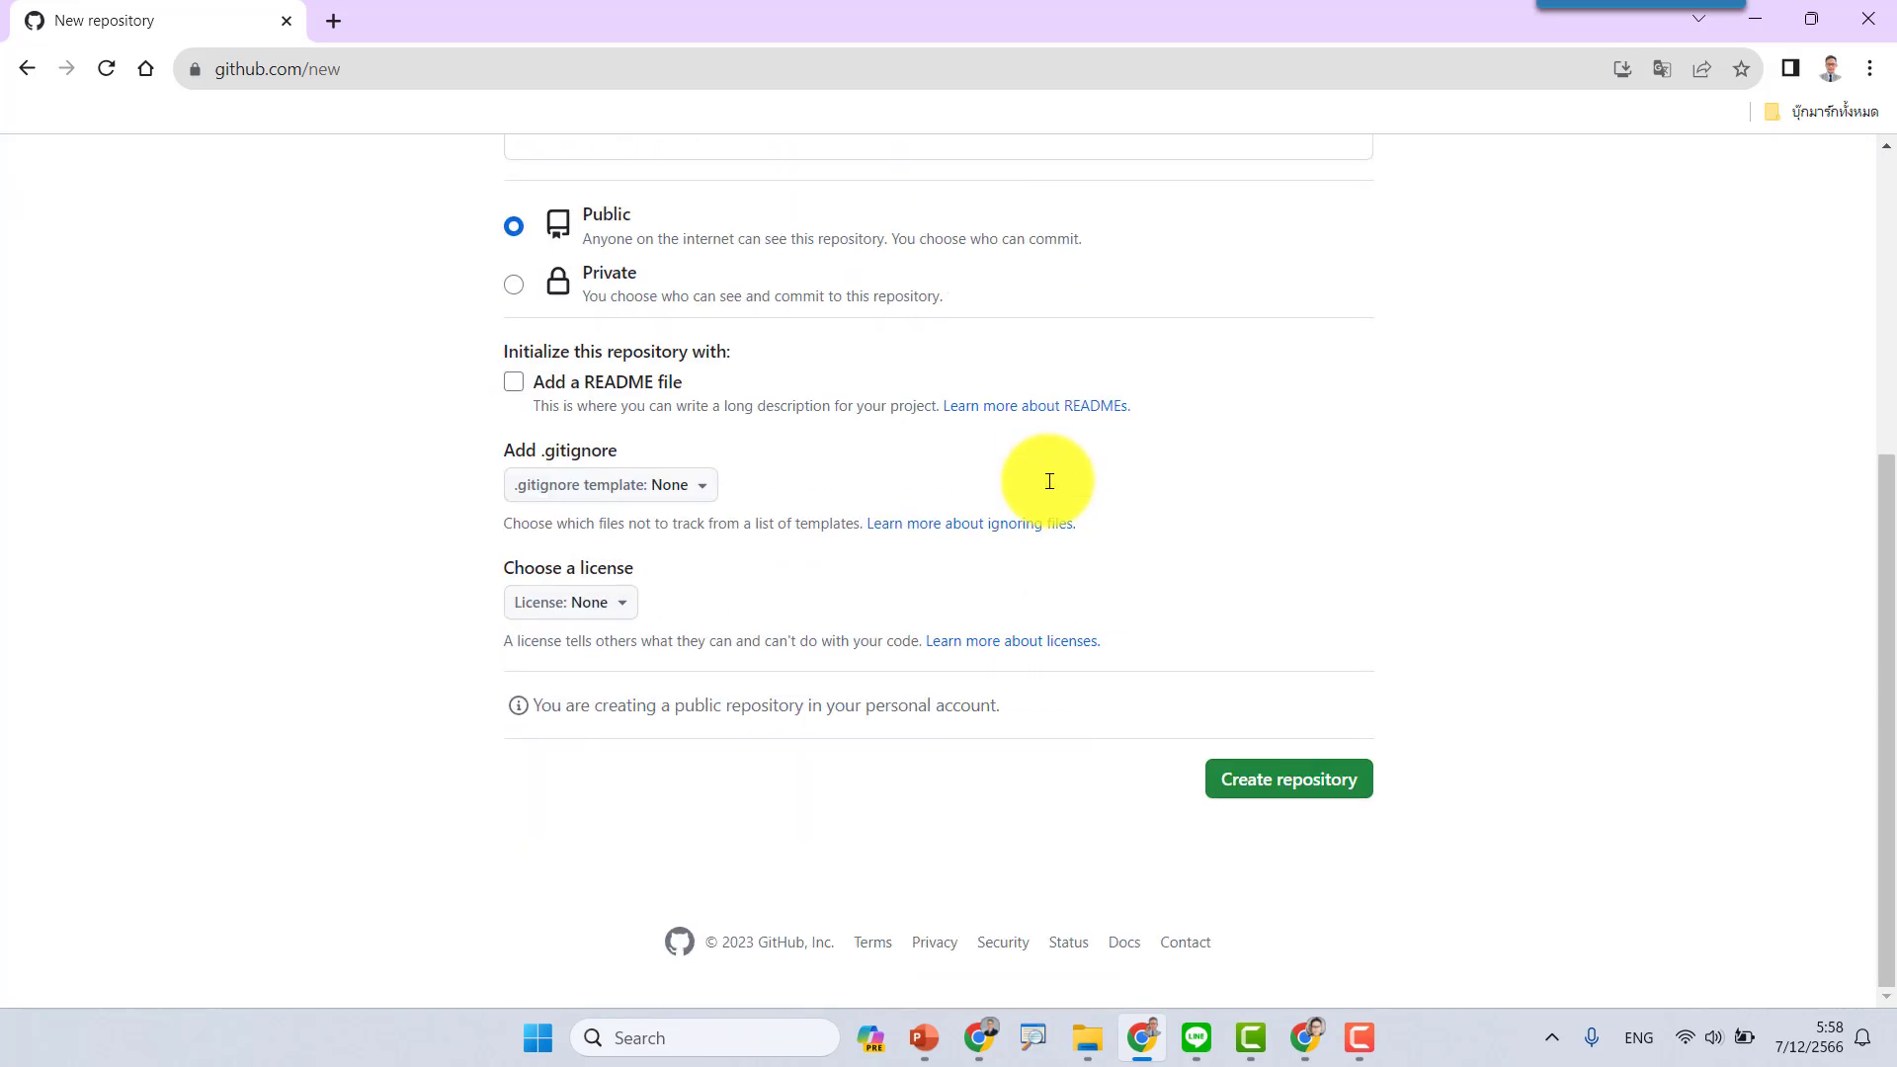
pyautogui.click(1295, 788)
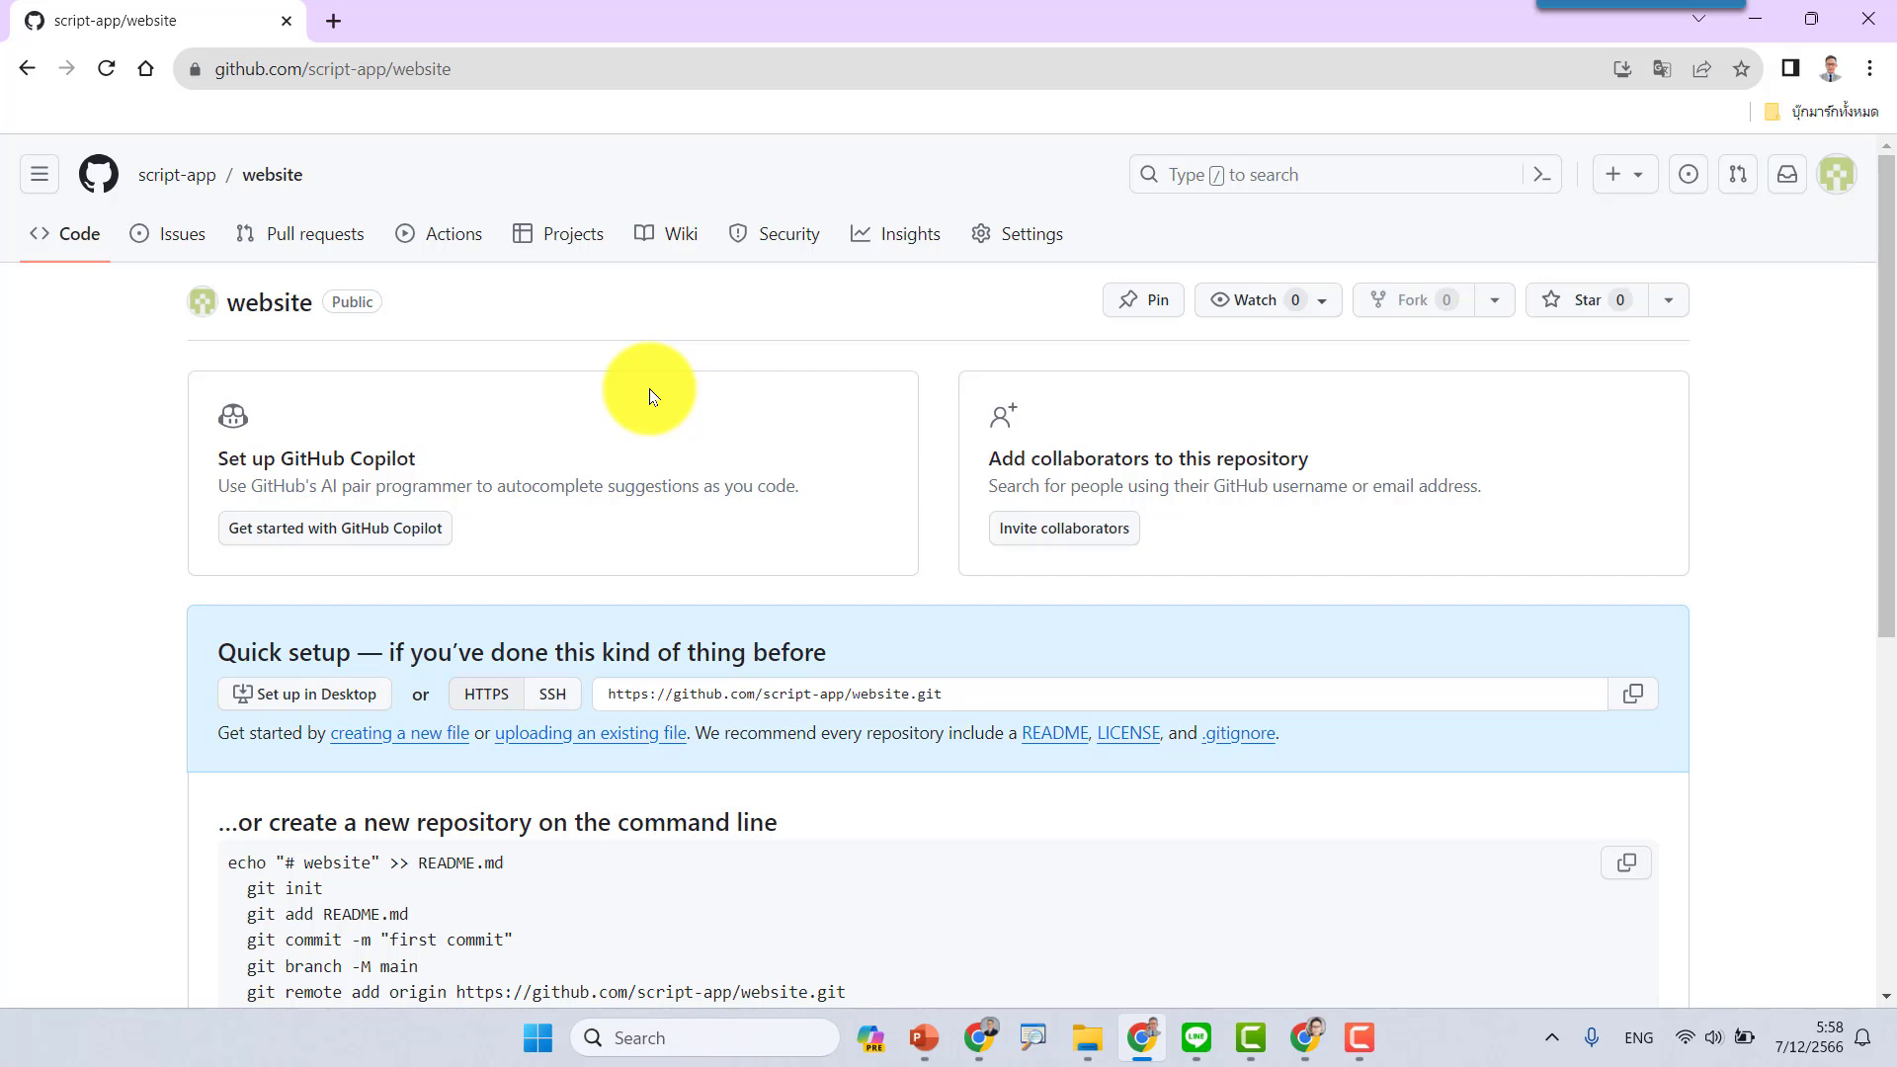
# - Follow the 'uploading an existing file' link on the website repository's quick-setup page
pyautogui.scroll(-1, 649, 396)
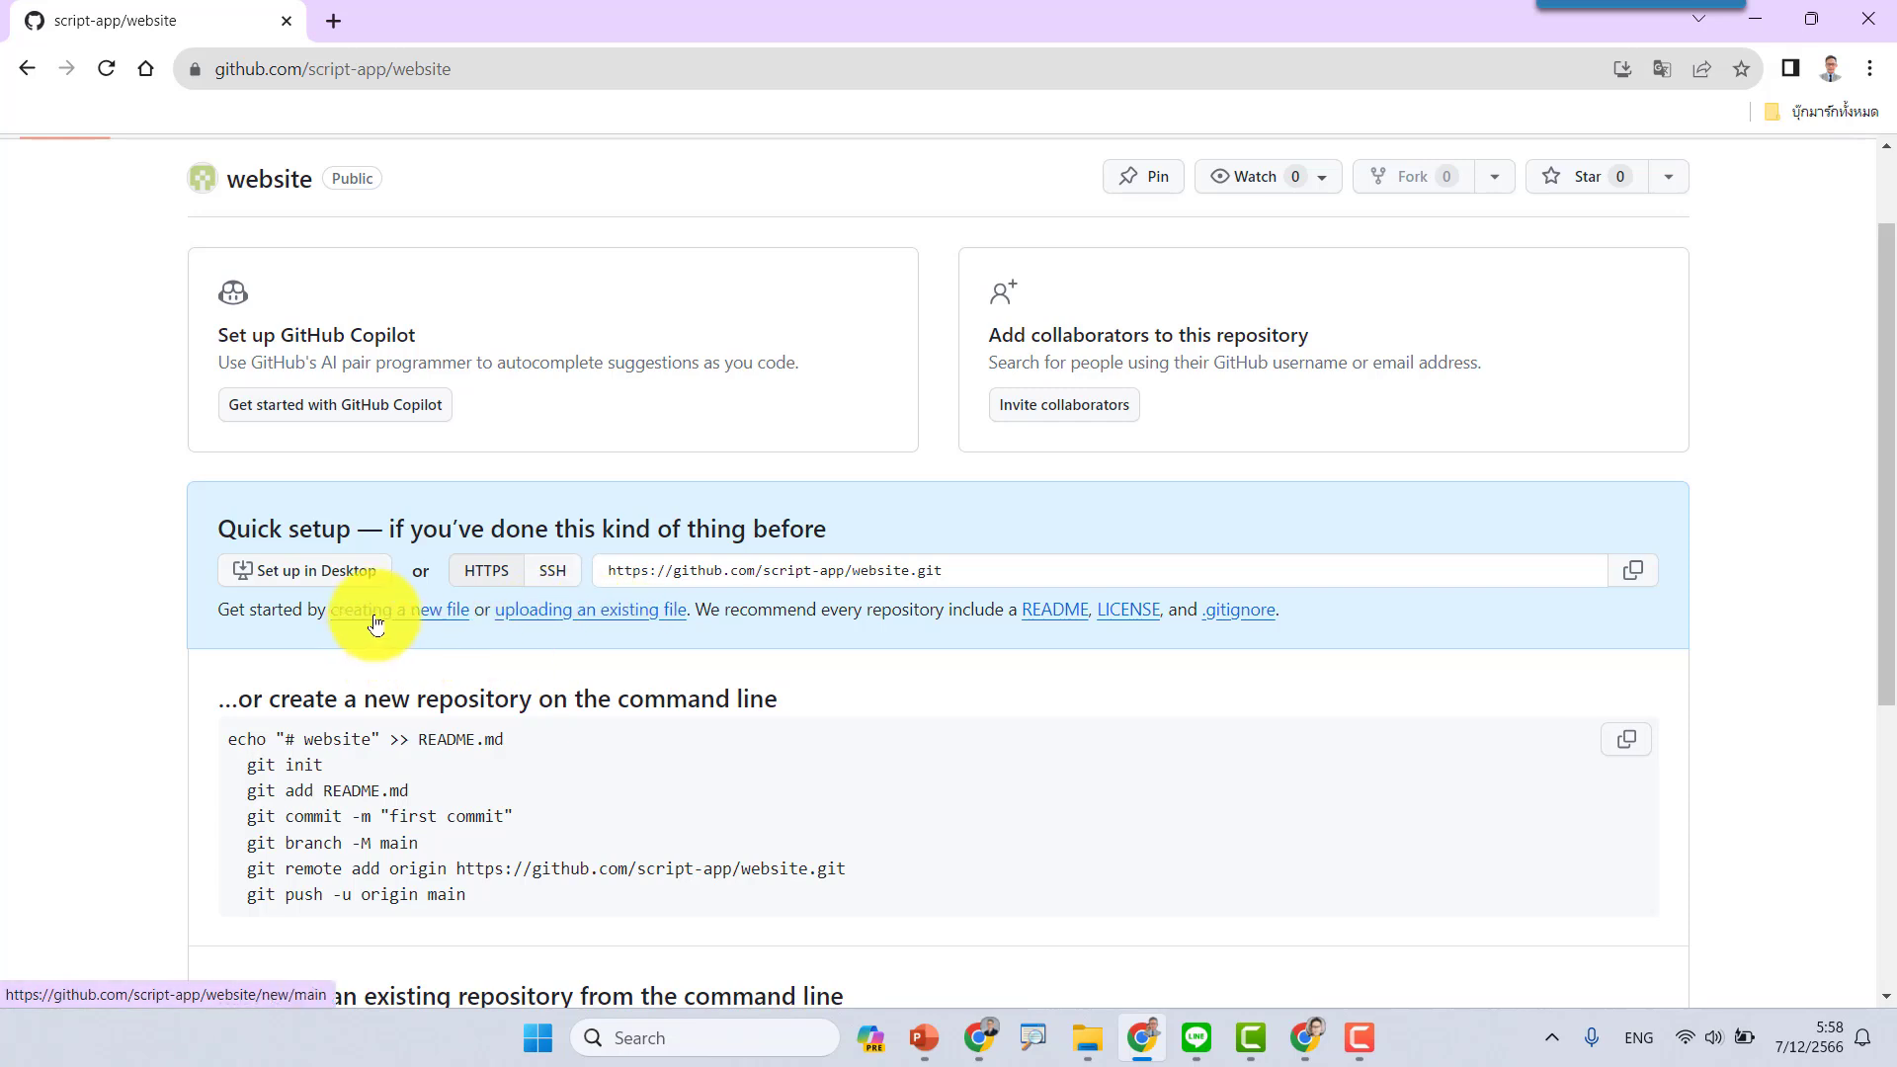
pyautogui.click(587, 617)
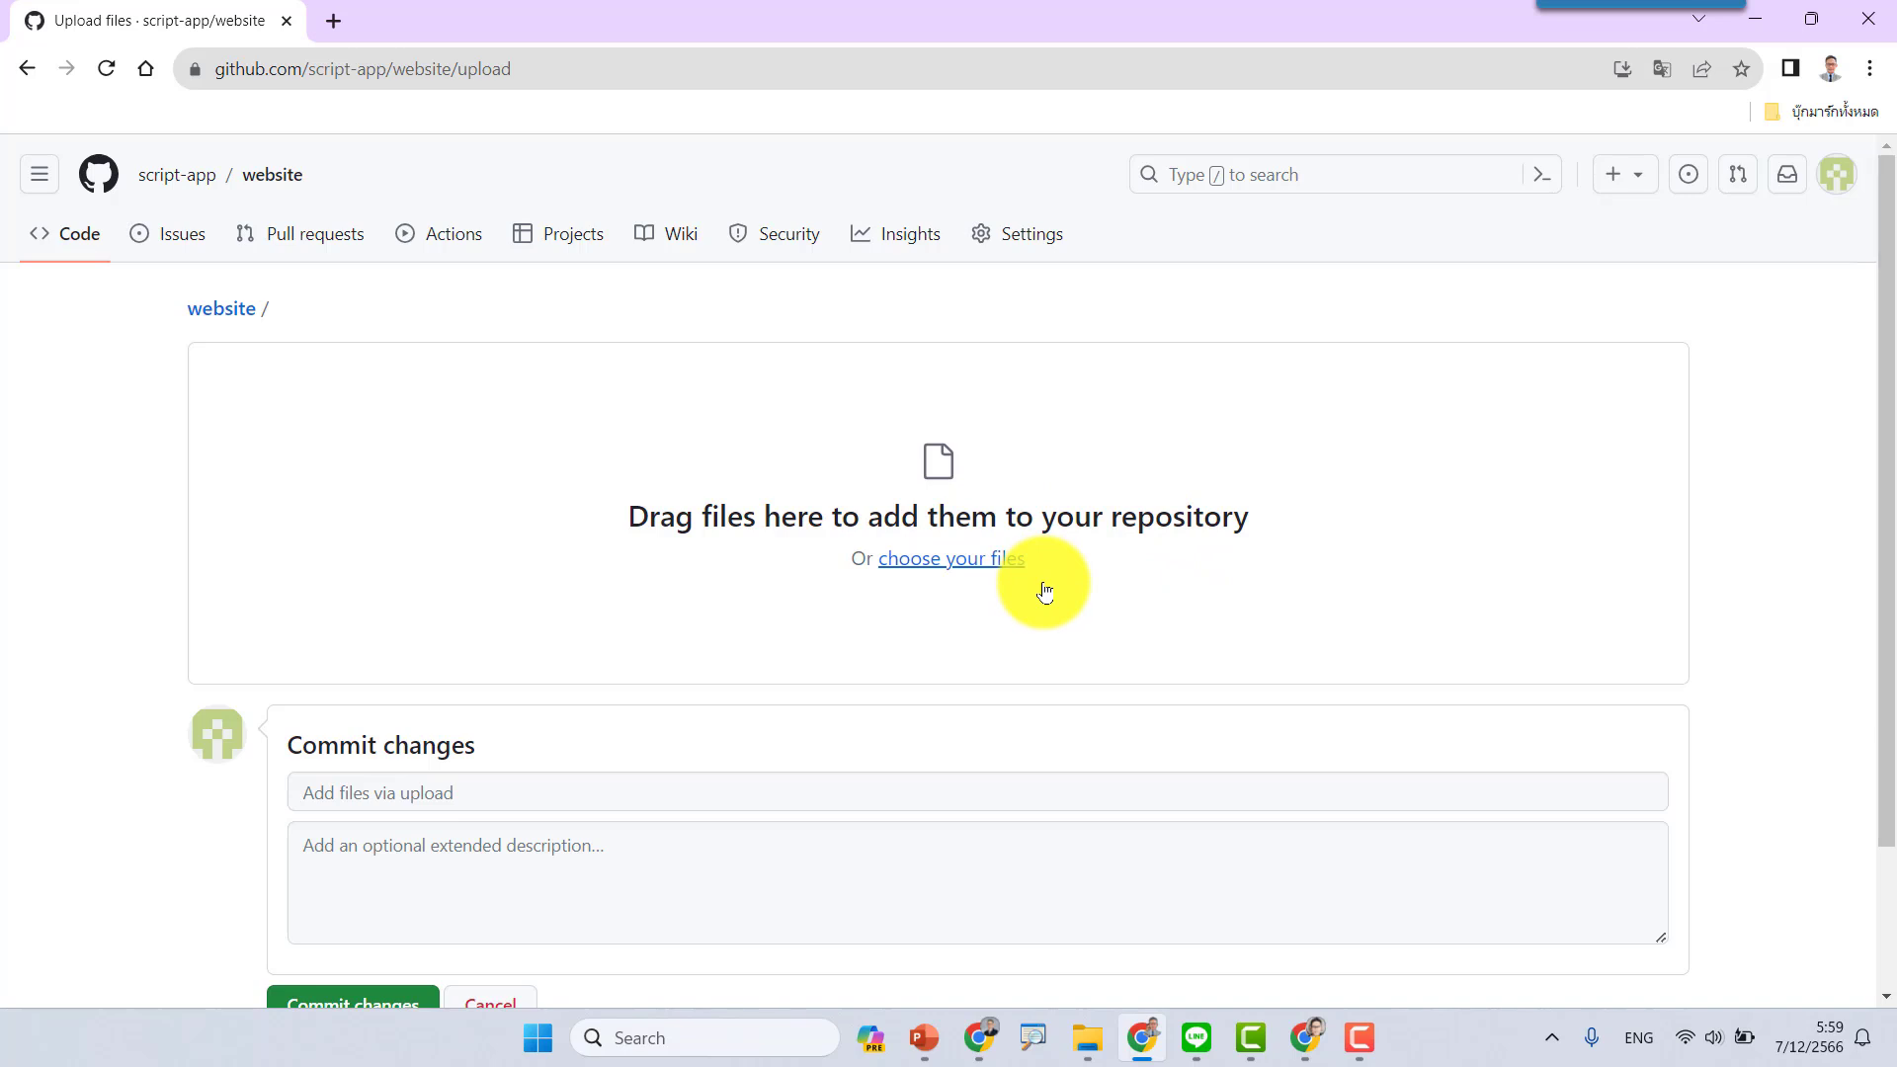
# - Drag the img folder, index.html and style.css from File Explorer onto the upload area
pyautogui.click(1087, 1037)
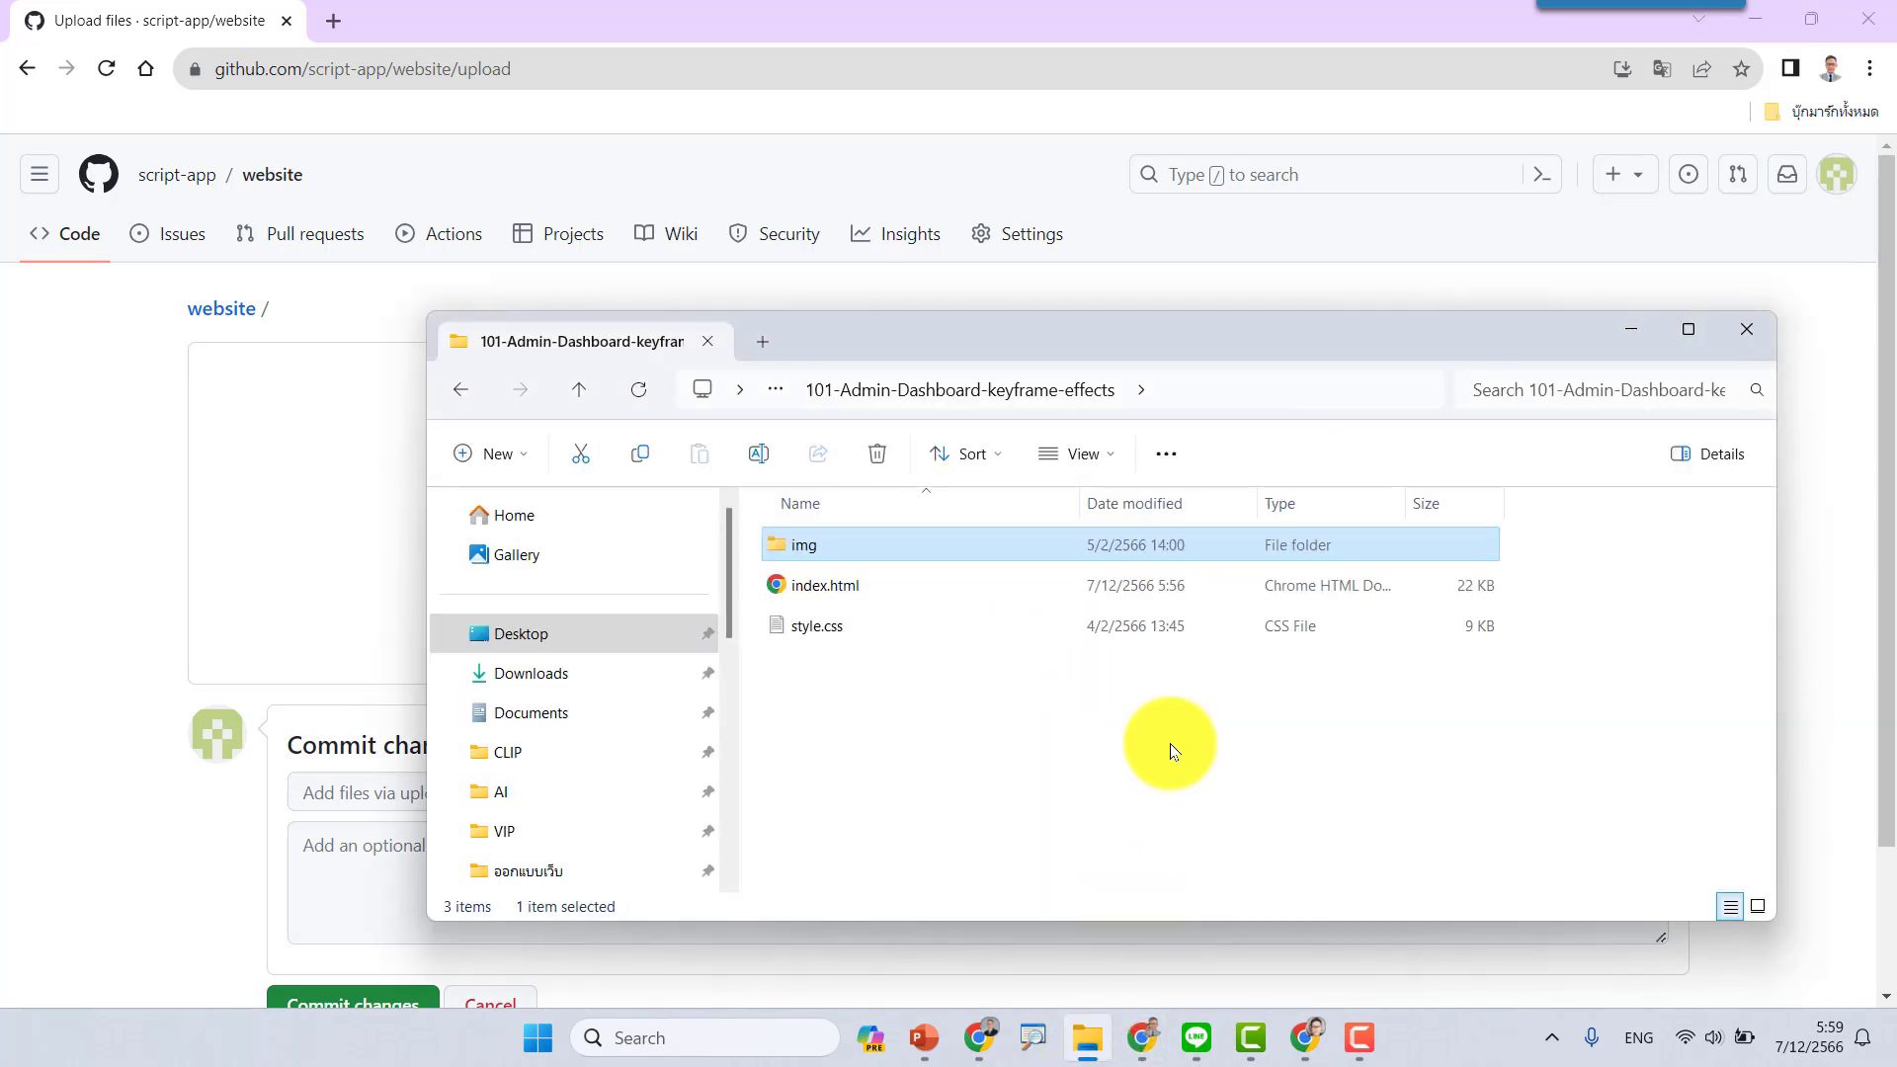
pyautogui.moveTo(902, 341); pyautogui.dragTo(1390, 406)
pyautogui.click(1377, 761)
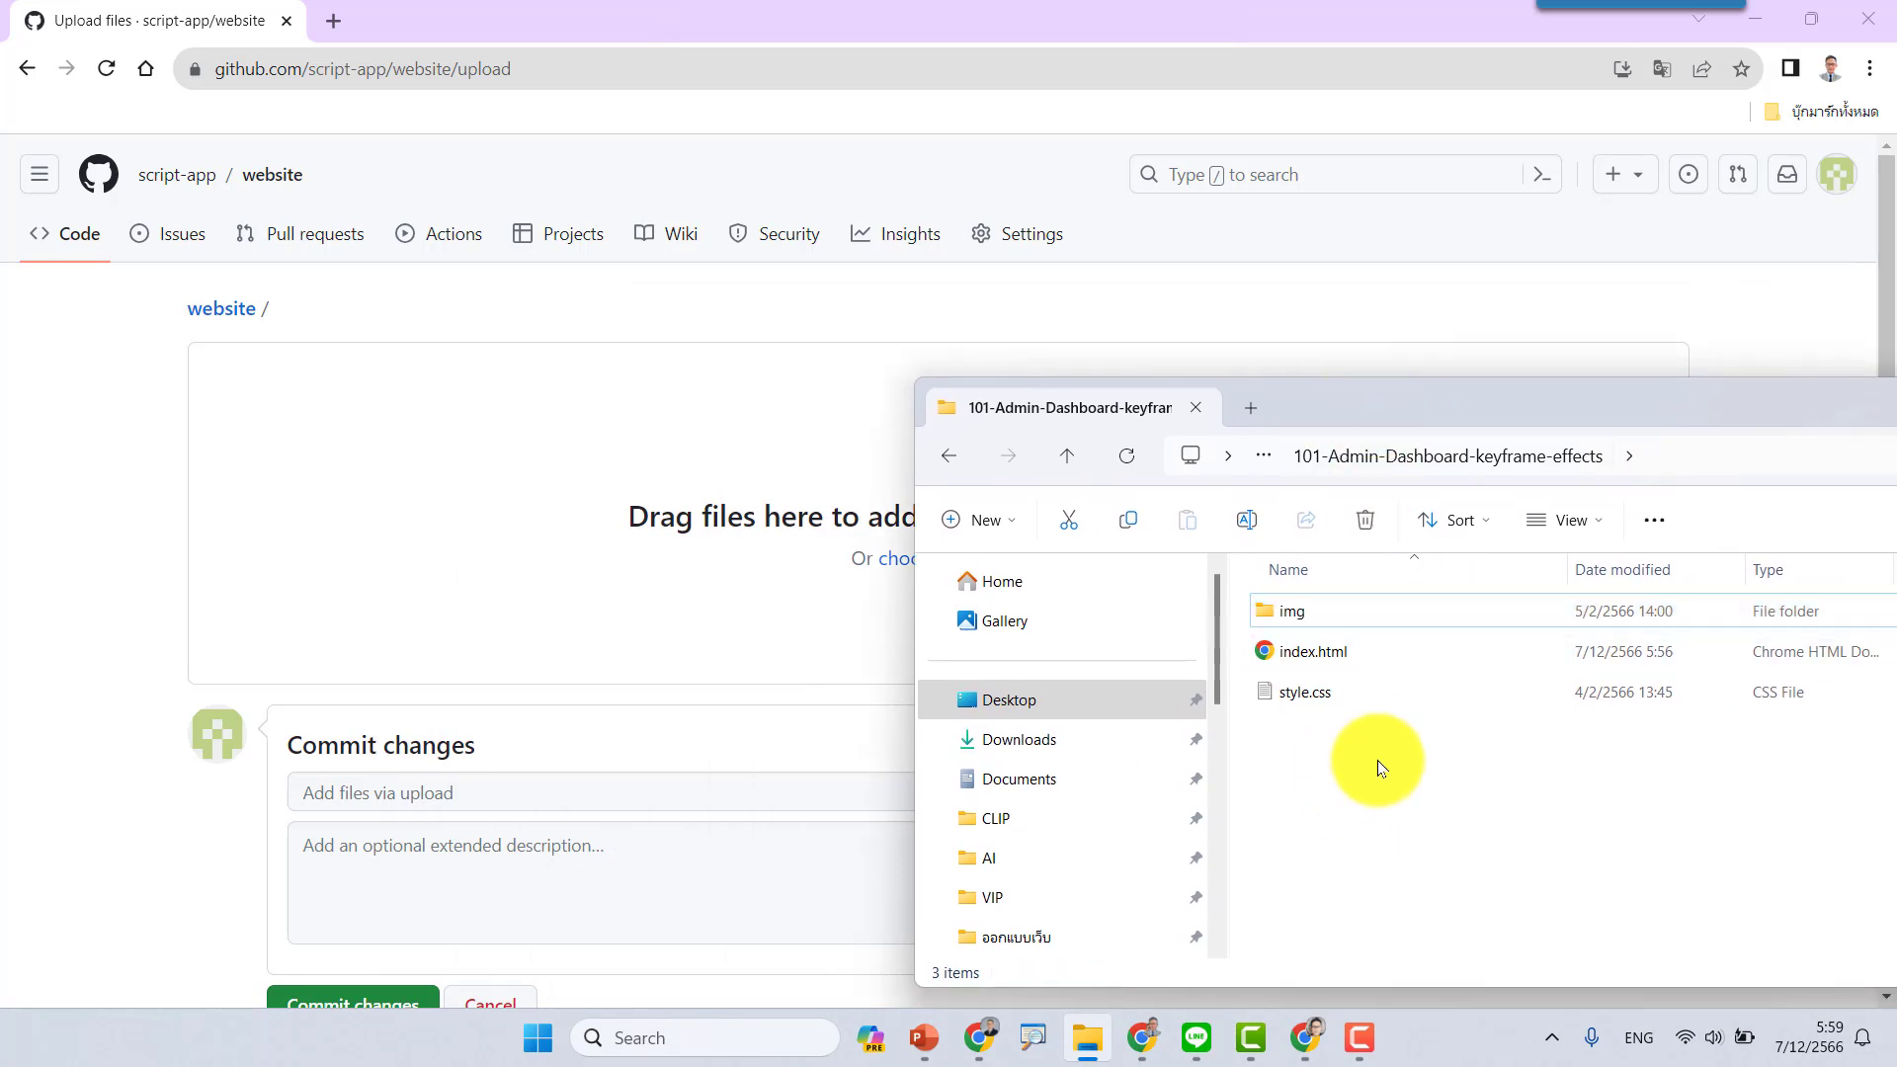
pyautogui.moveTo(1378, 761); pyautogui.dragTo(1276, 607)
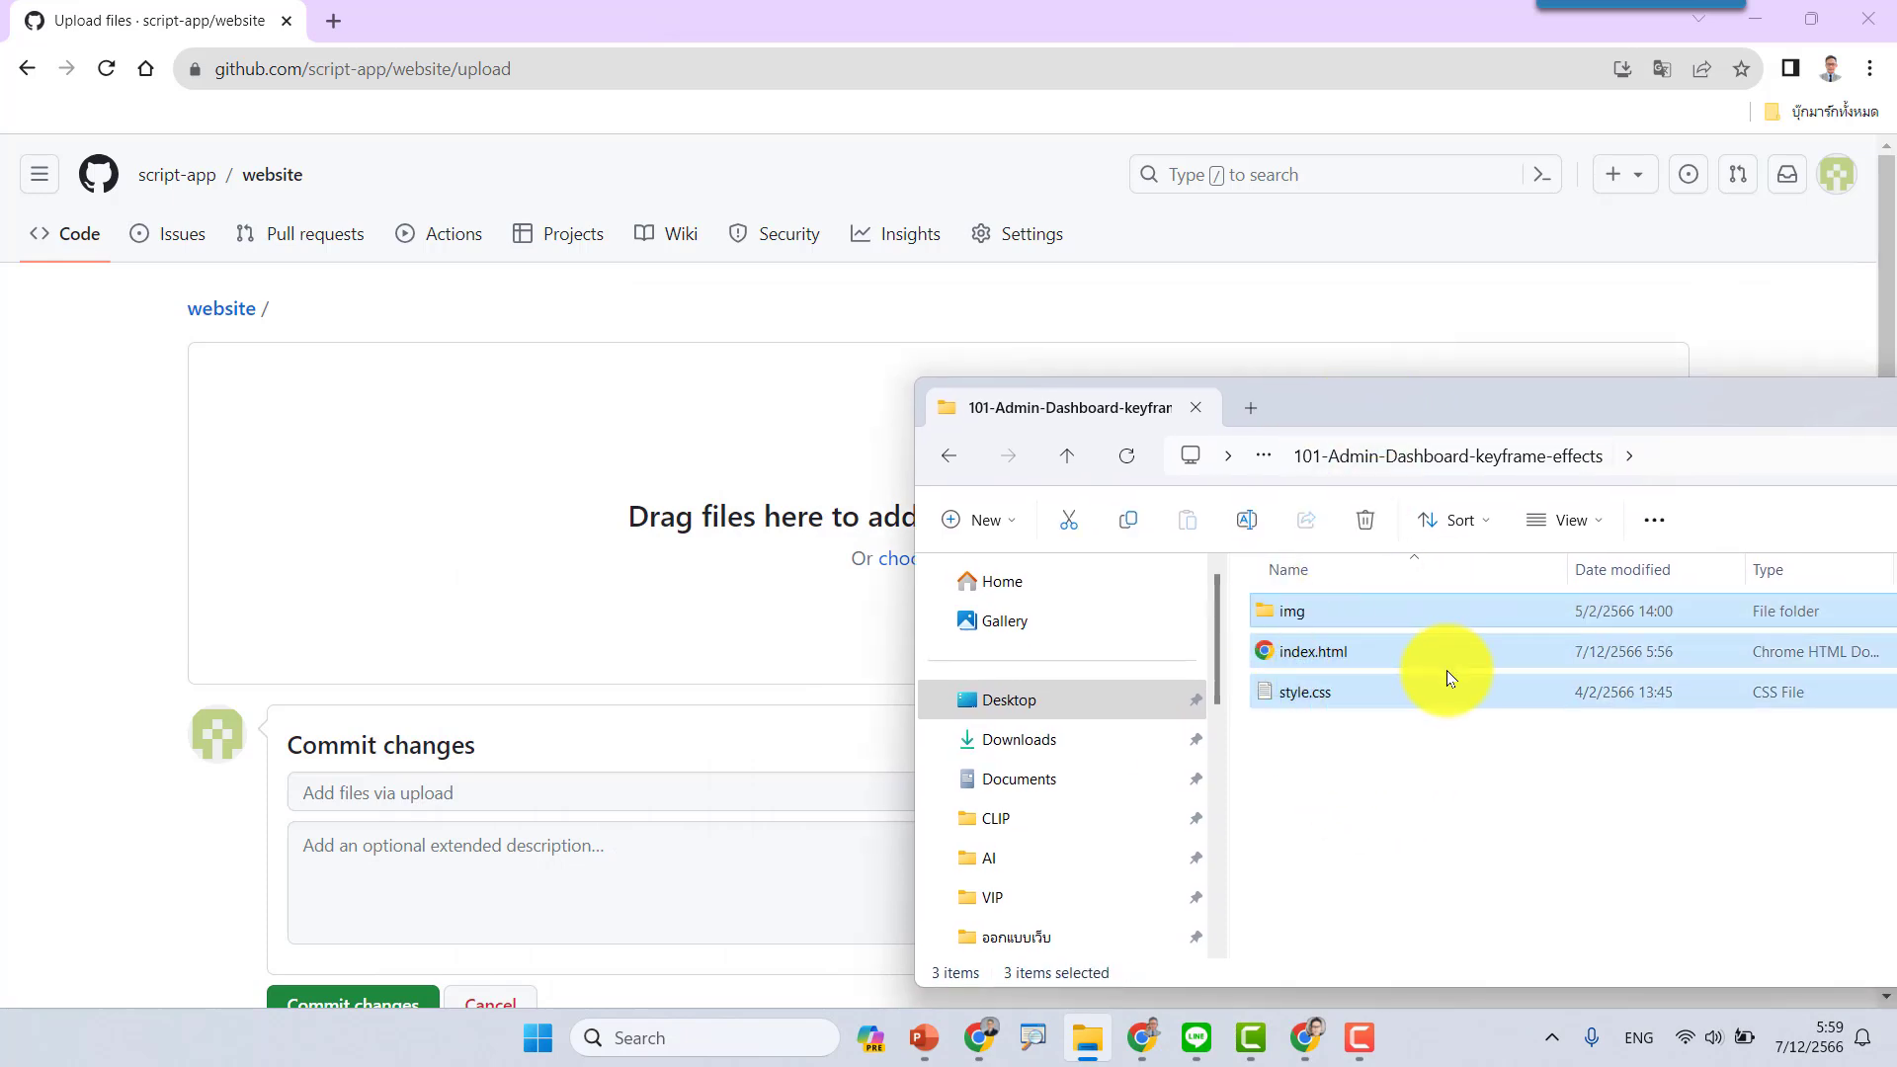
pyautogui.moveTo(1447, 678)
pyautogui.mouseDown()
pyautogui.moveTo(1325, 618)
pyautogui.moveTo(662, 483)
pyautogui.mouseUp()
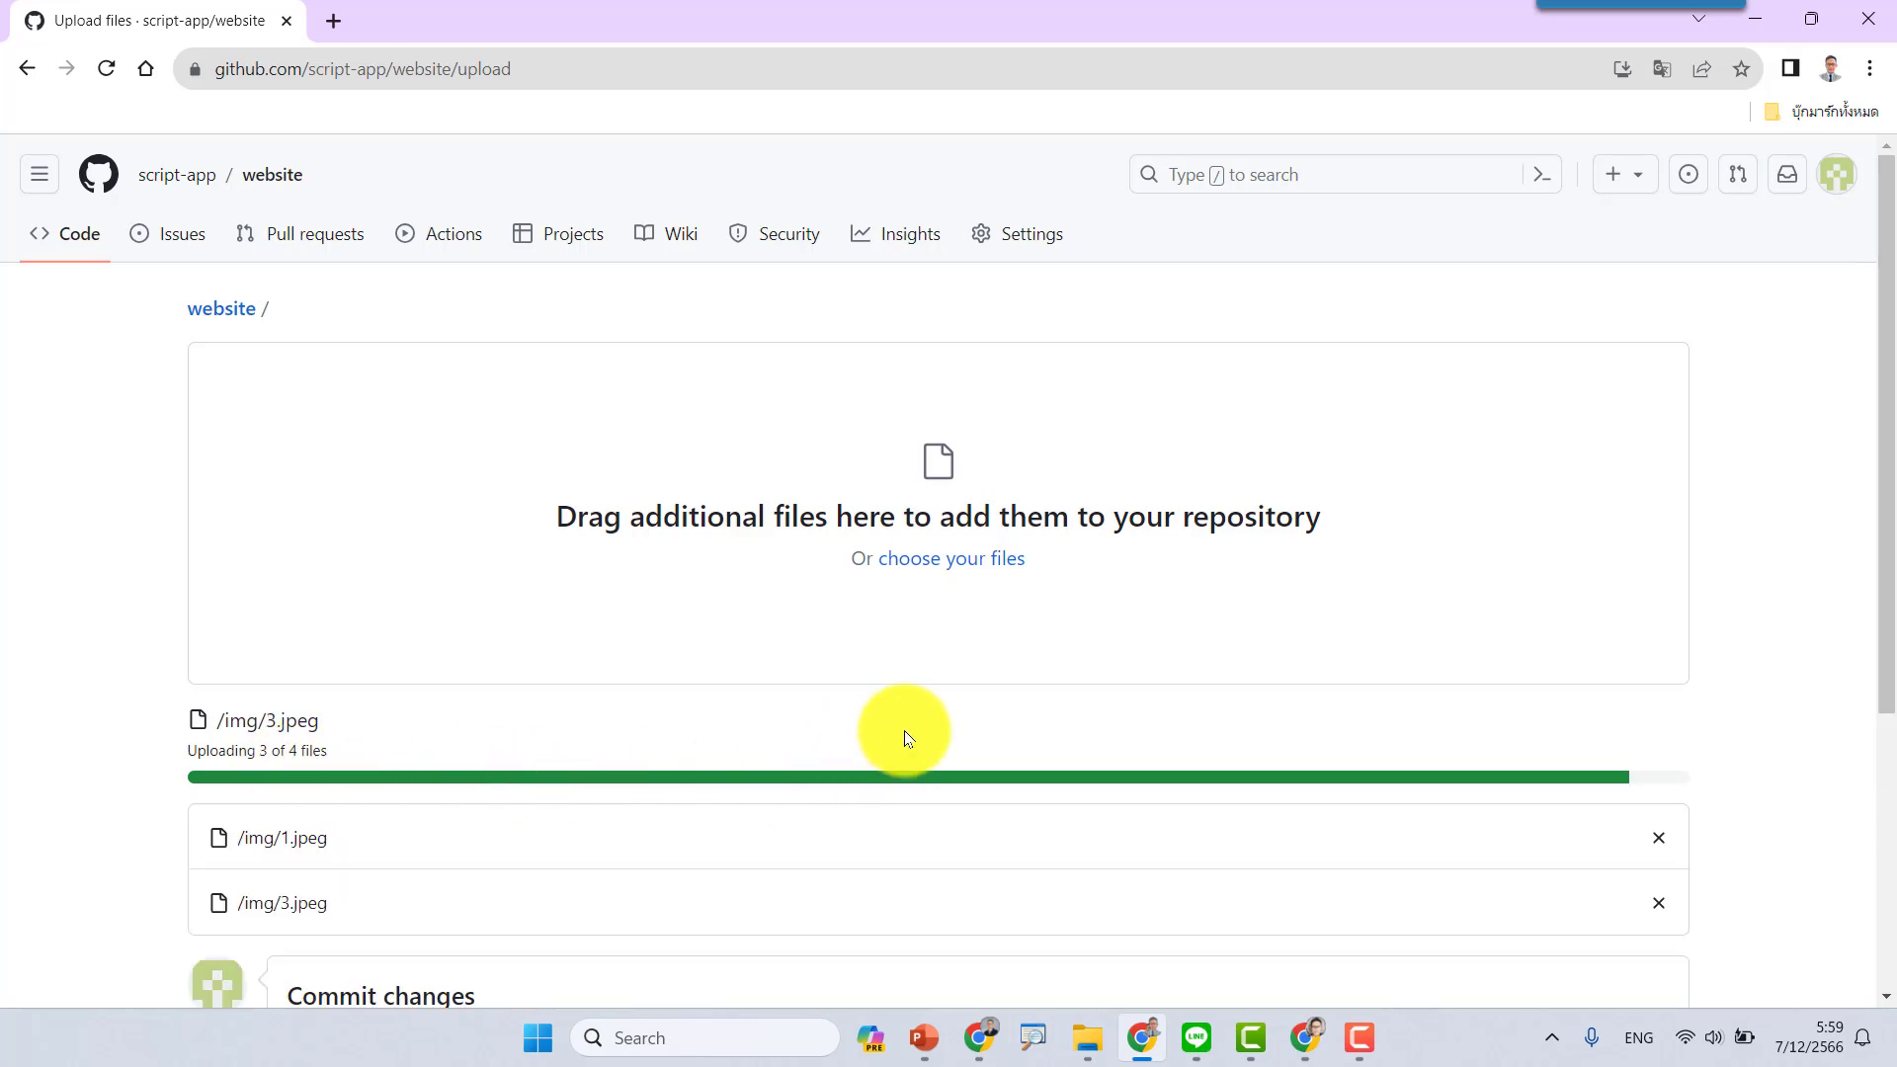
# - Commit the uploaded files with the default message 'Add files via upload'
pyautogui.scroll(-3, 820, 733)
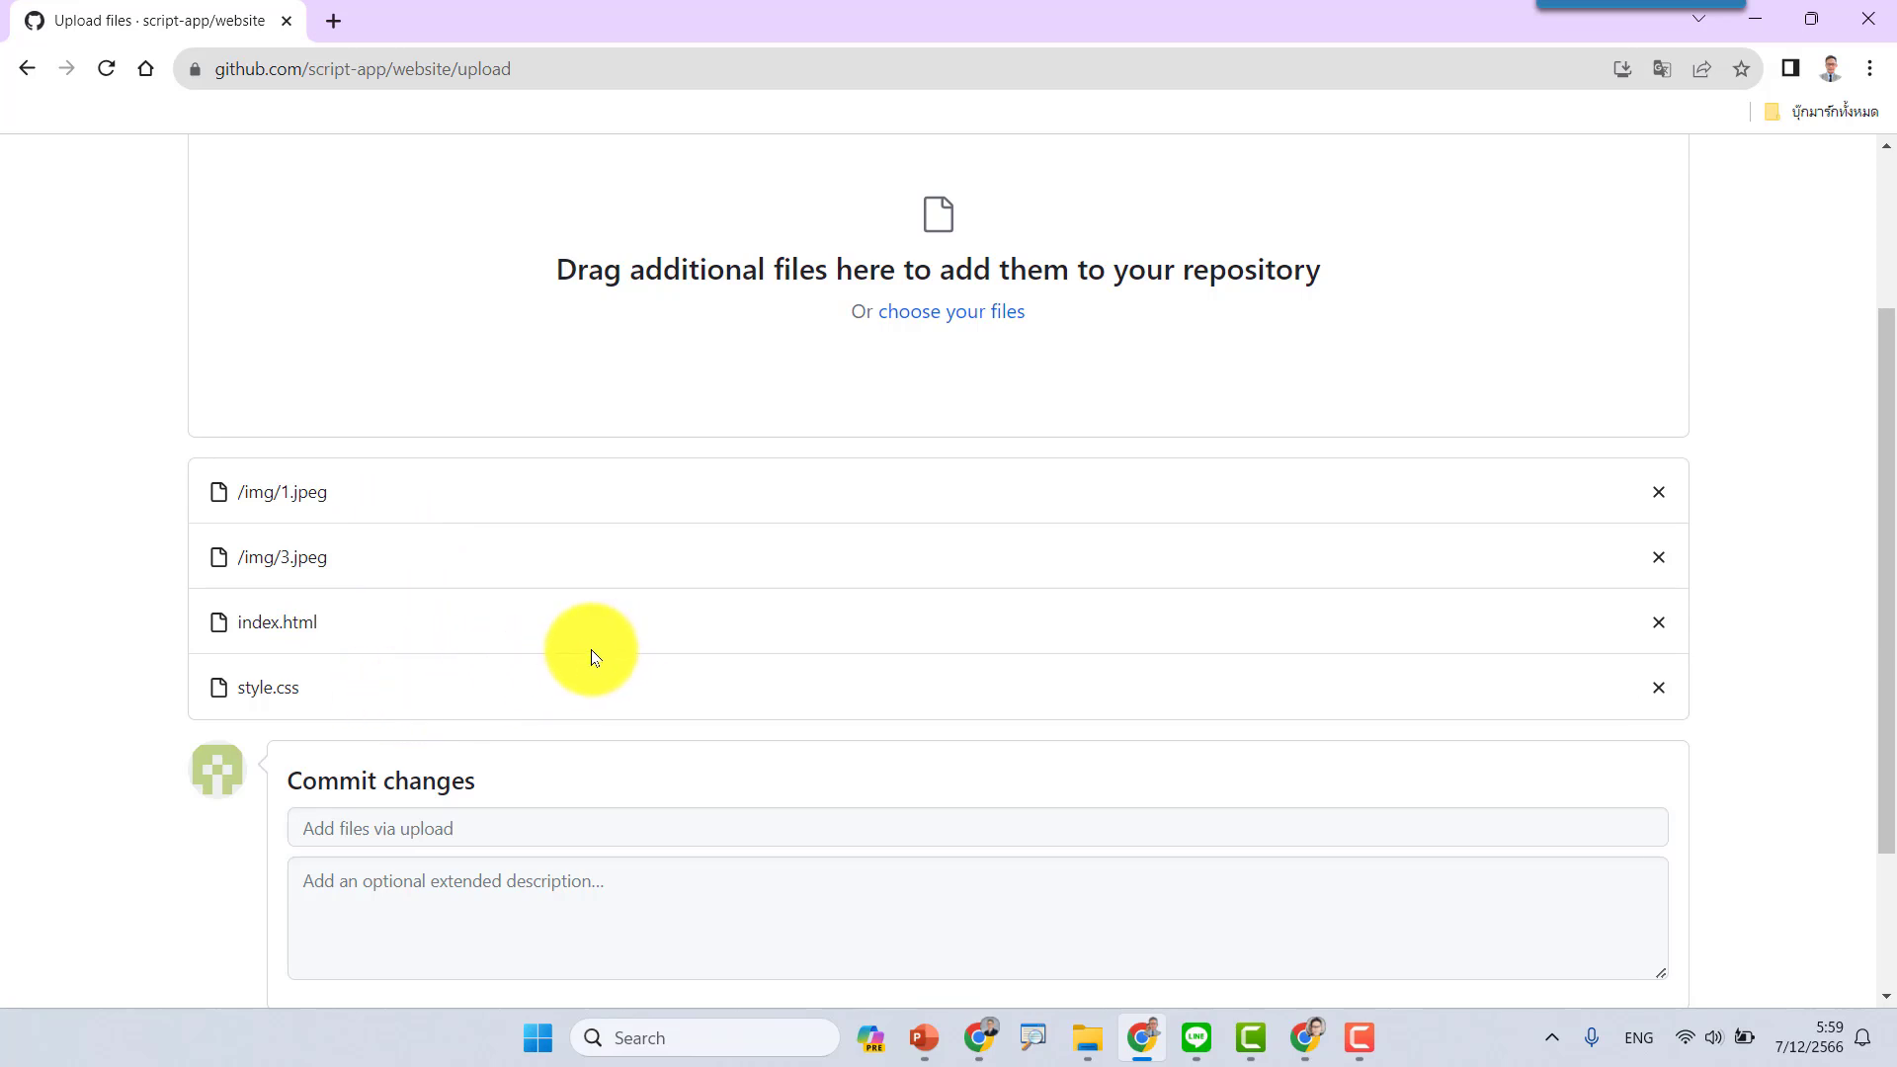
pyautogui.scroll(-3, 751, 610)
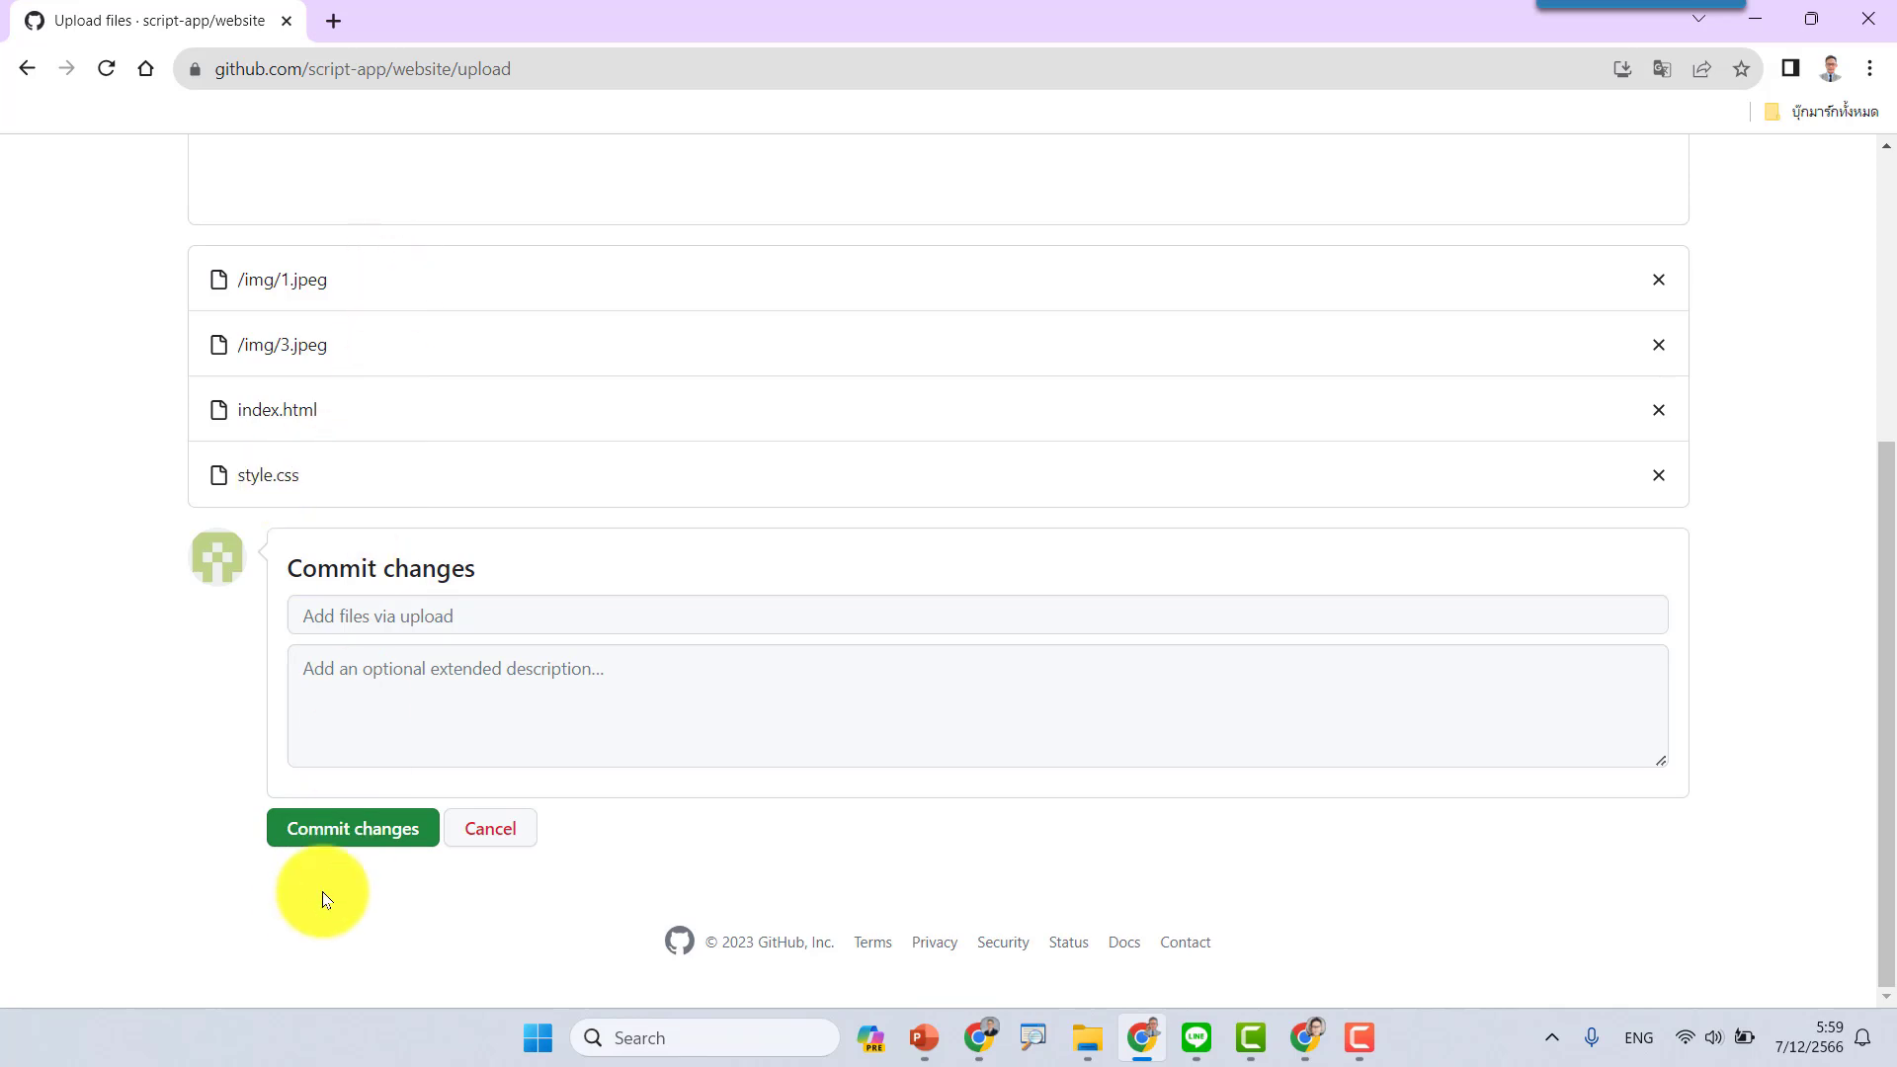
pyautogui.click(307, 836)
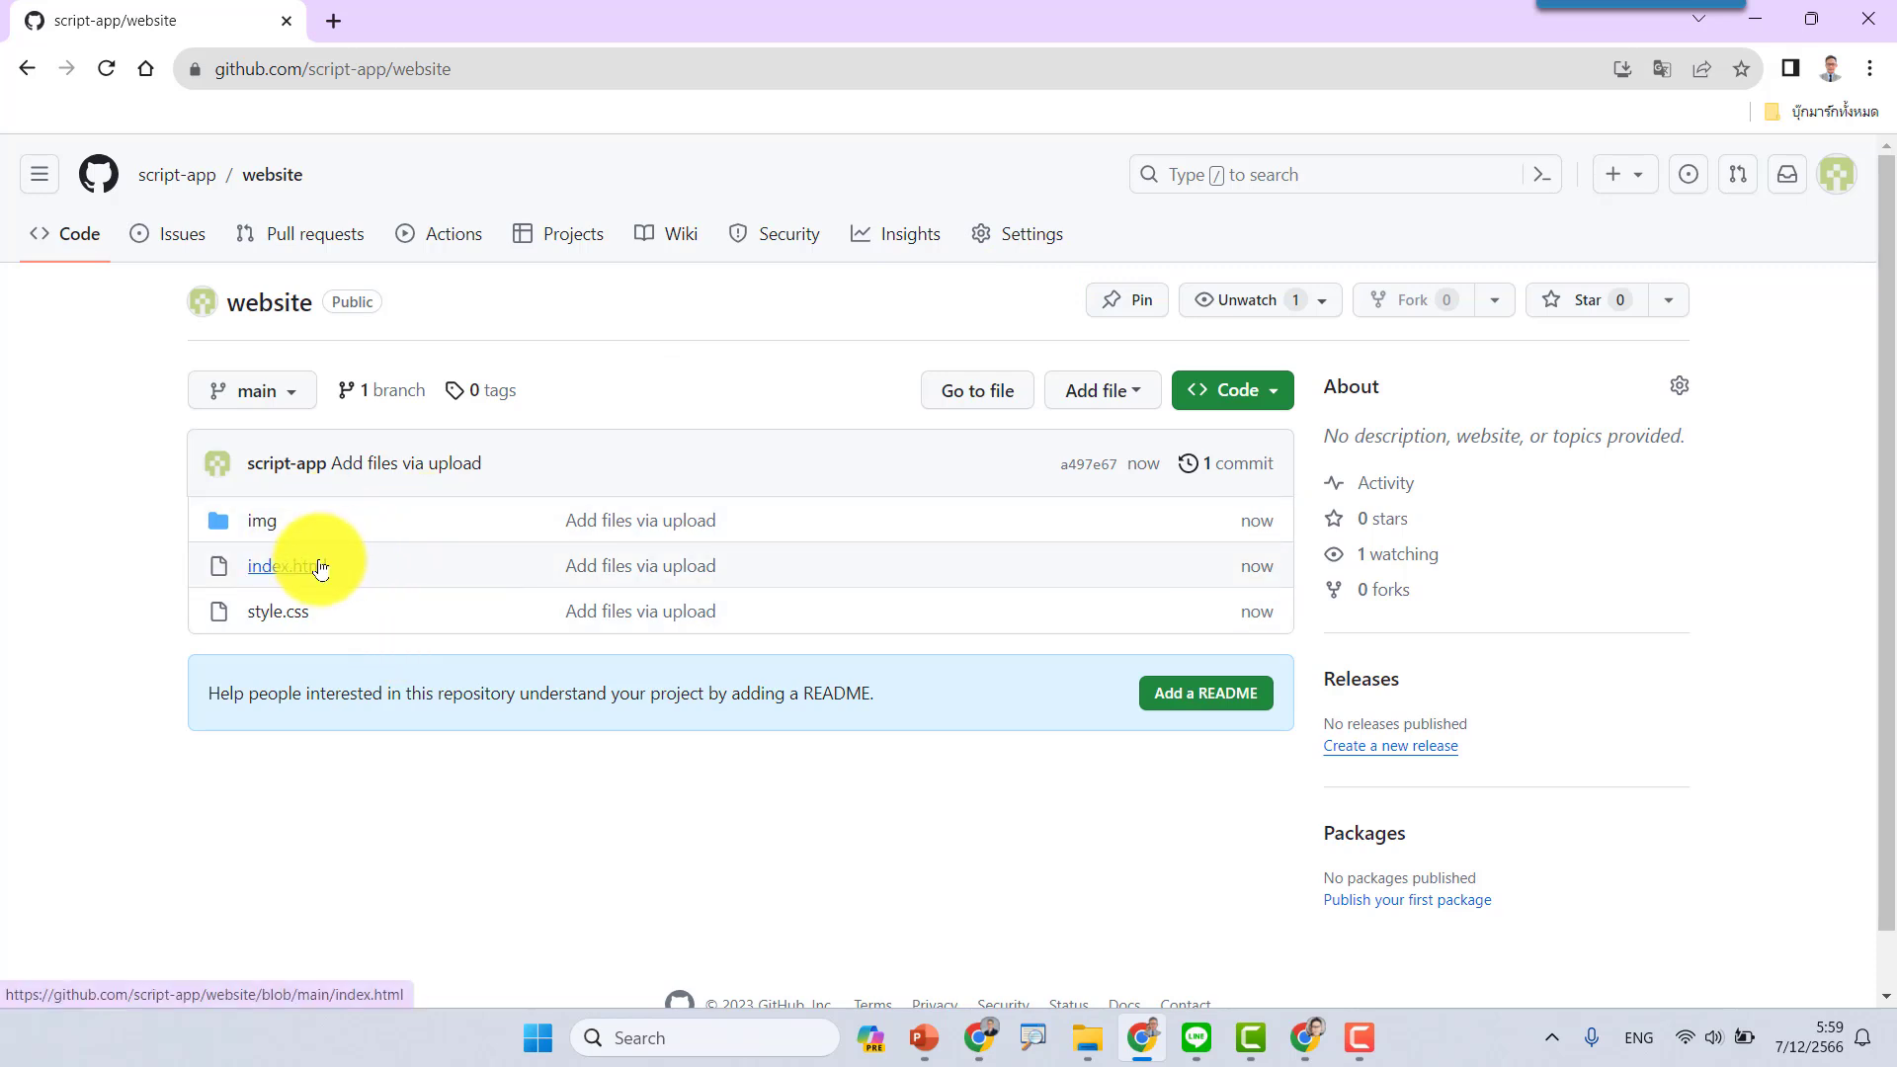
pyautogui.click(1089, 1038)
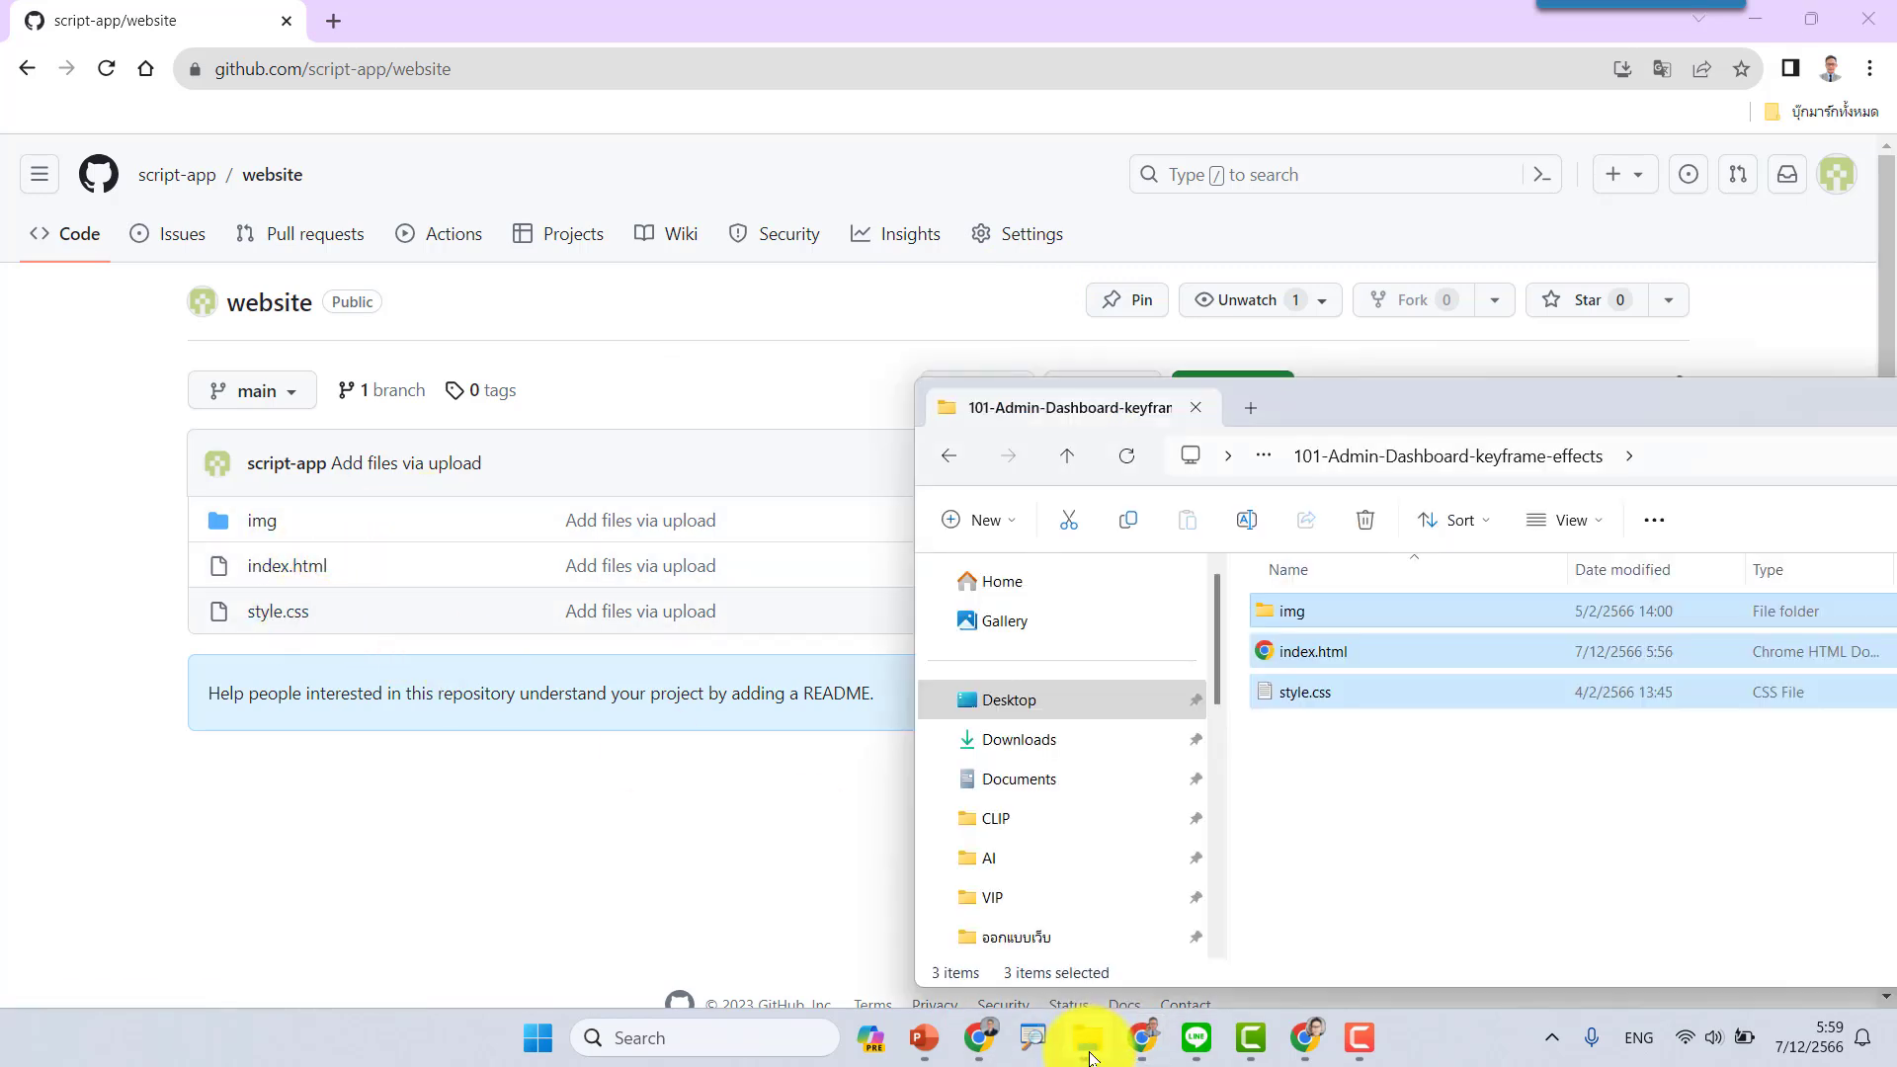
pyautogui.moveTo(1472, 407); pyautogui.dragTo(1053, 274)
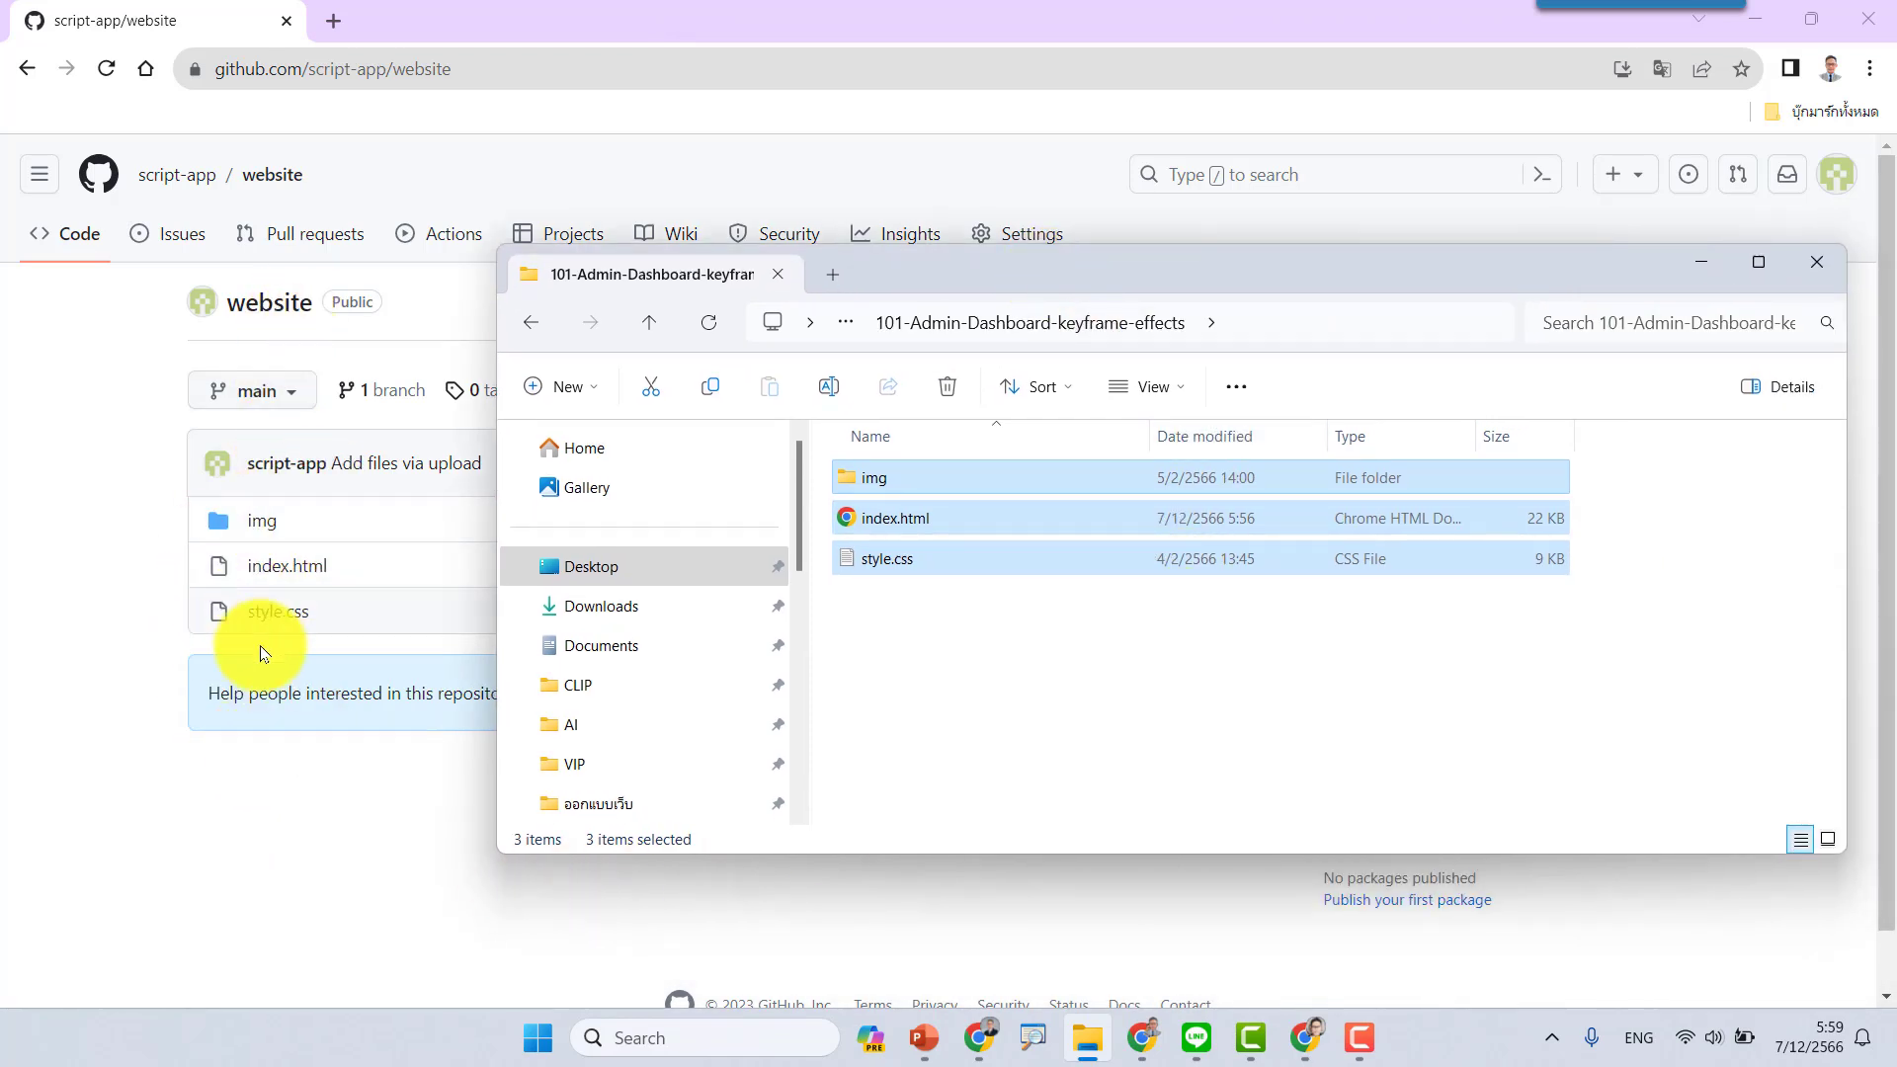
pyautogui.click(127, 806)
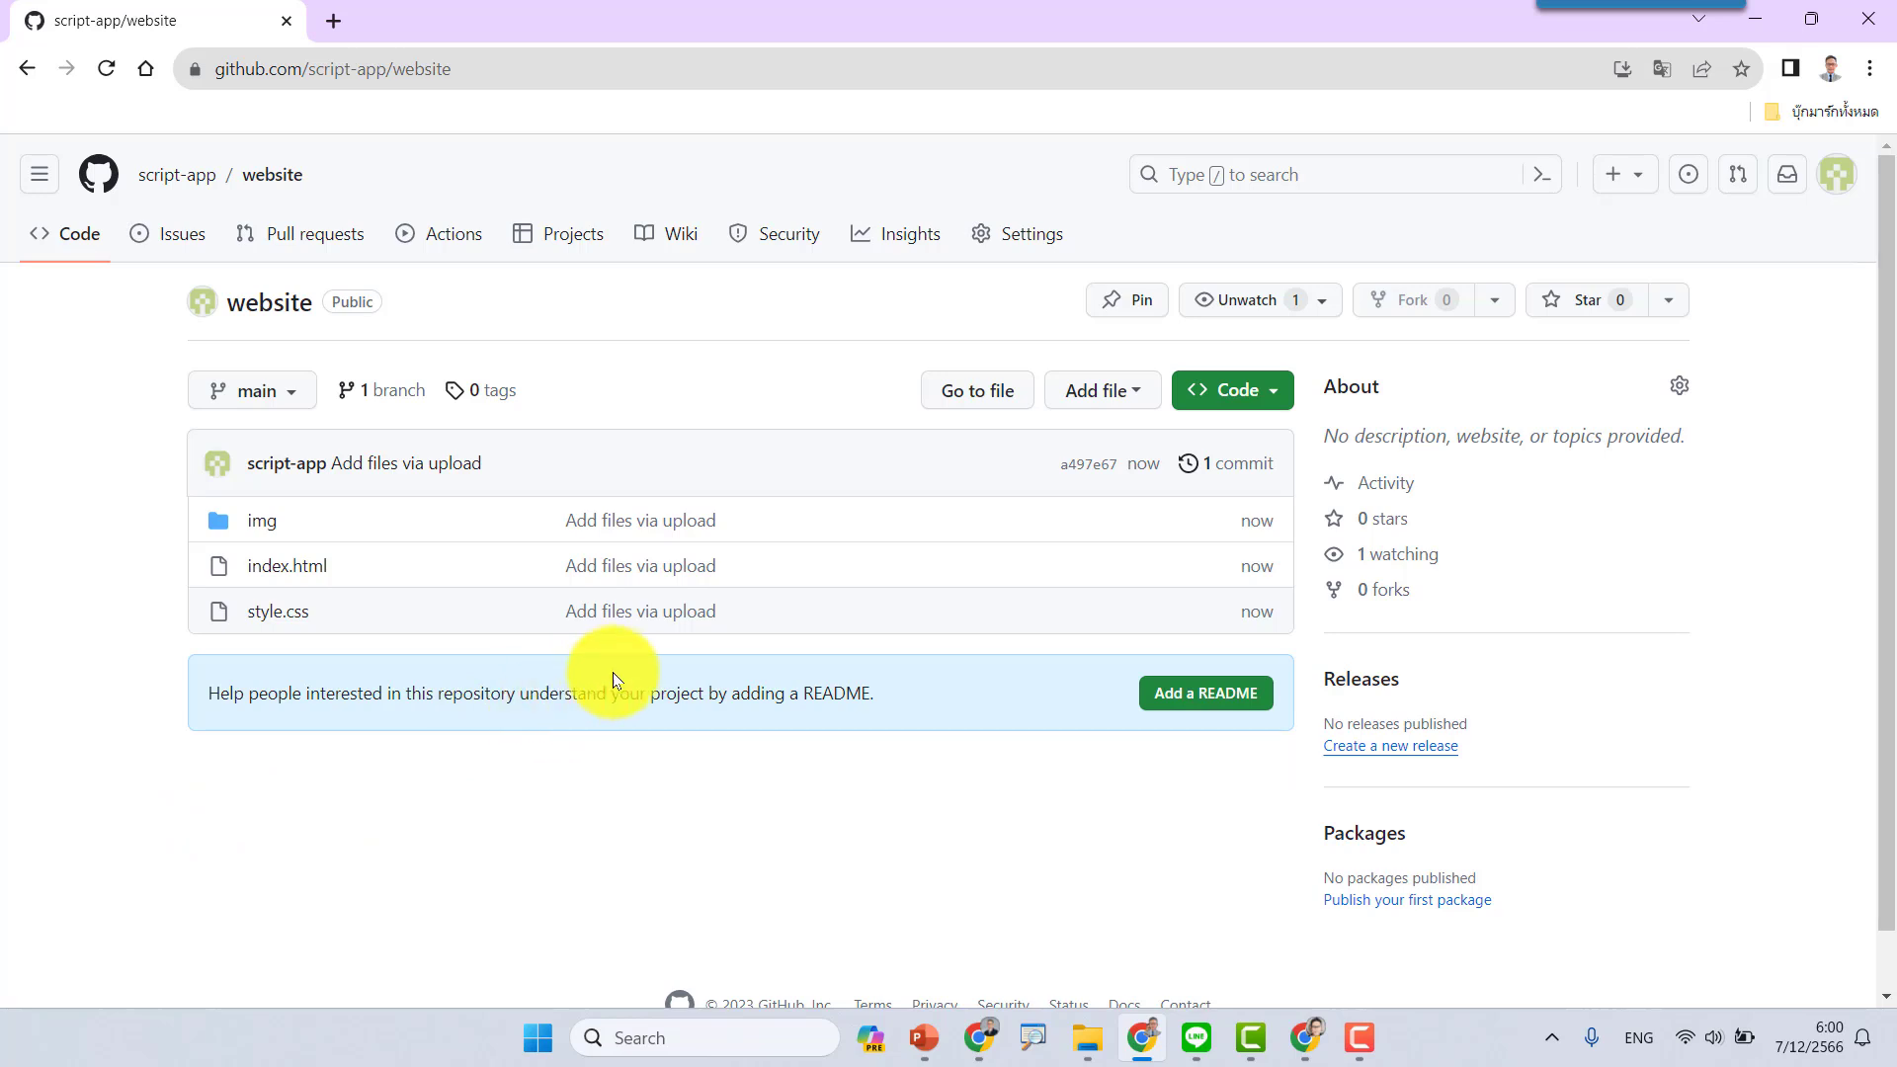
# - In Settings > Pages, set the source to the main branch, / (root) folder, and save
pyautogui.click(1030, 237)
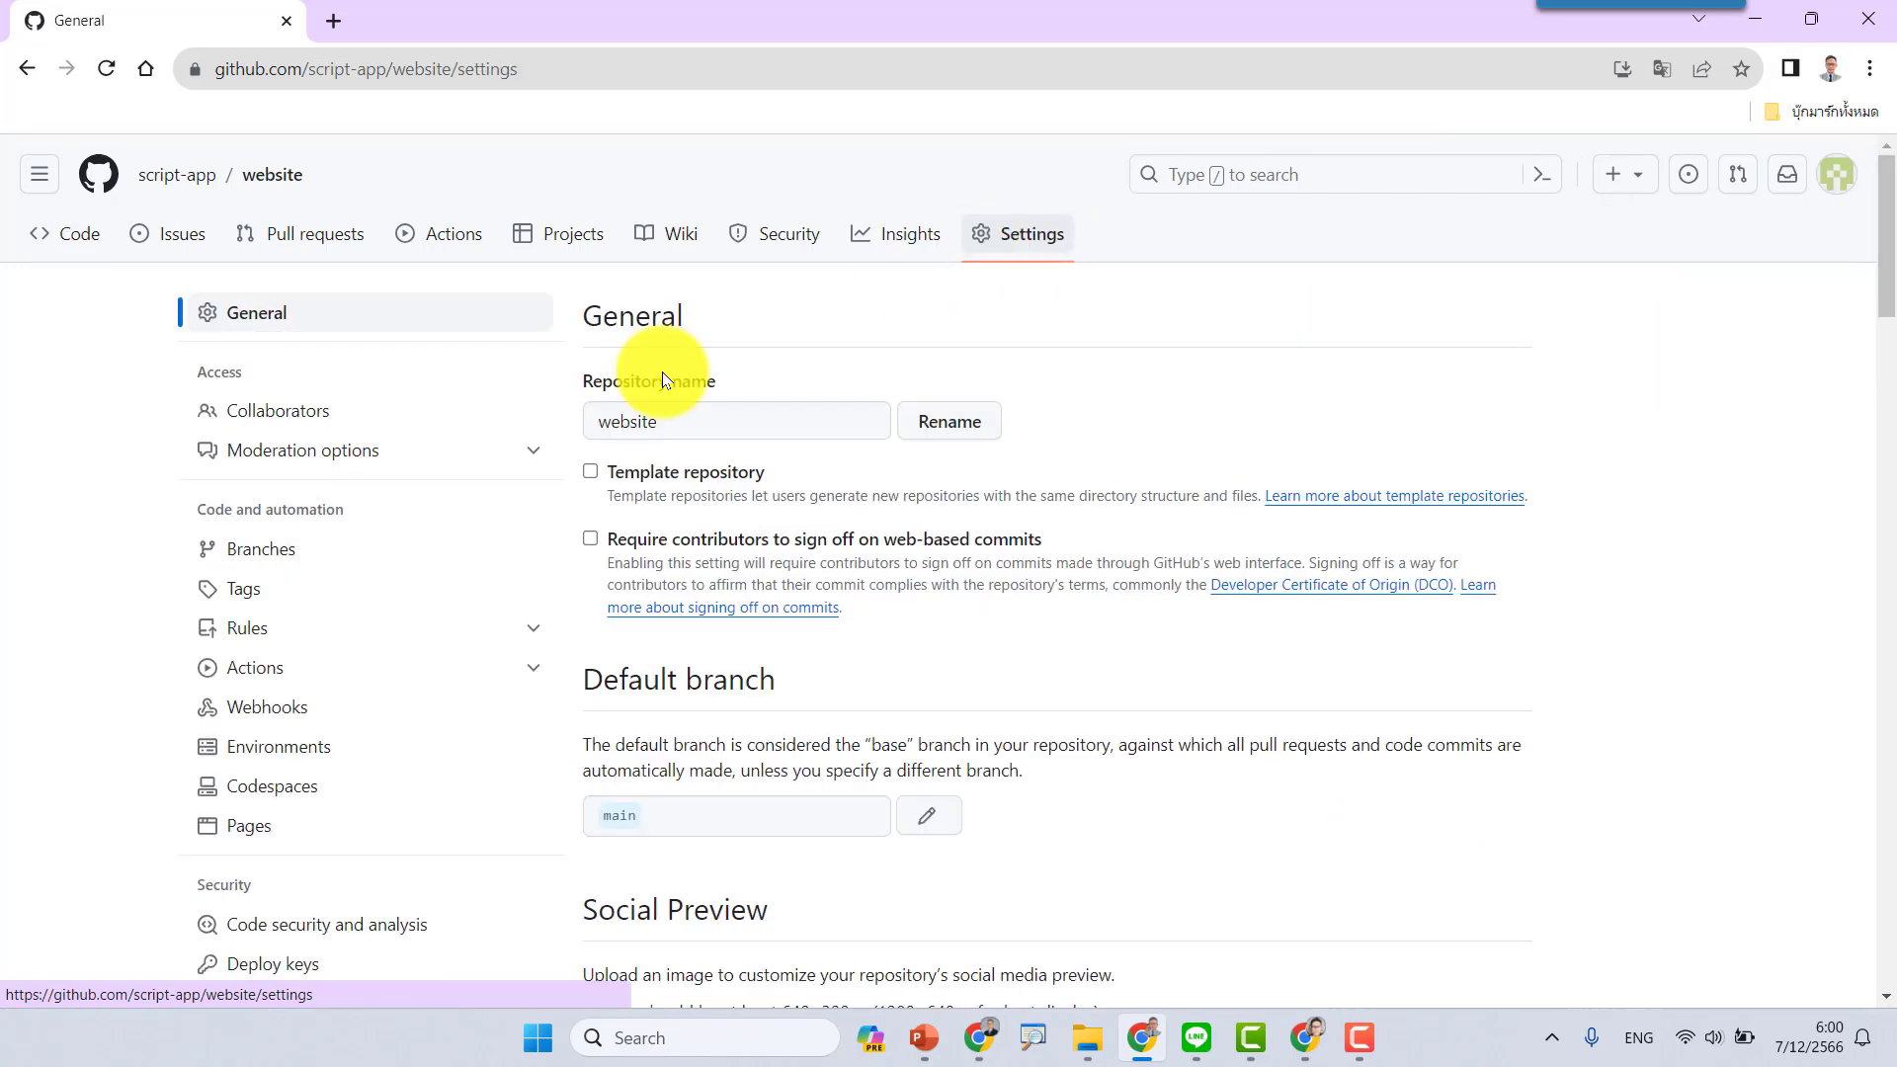
pyautogui.click(257, 836)
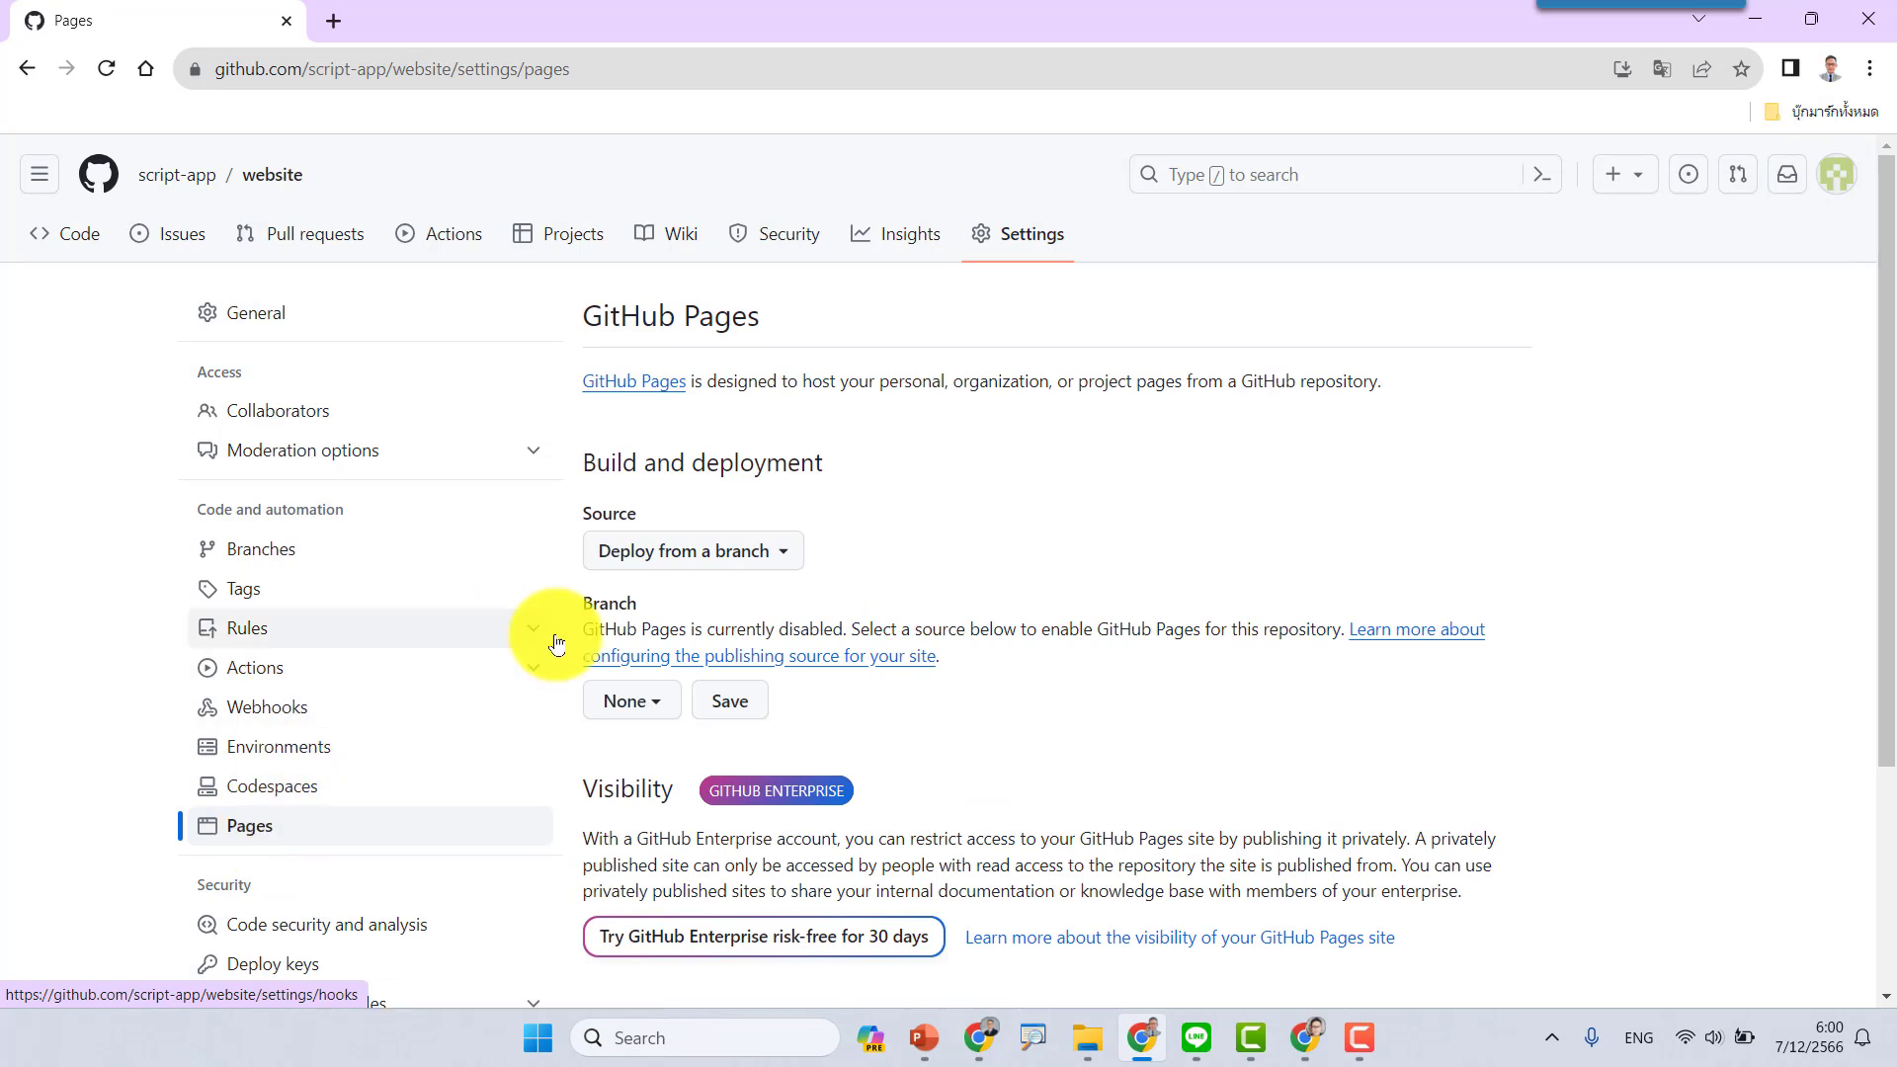
pyautogui.scroll(-1, 625, 726)
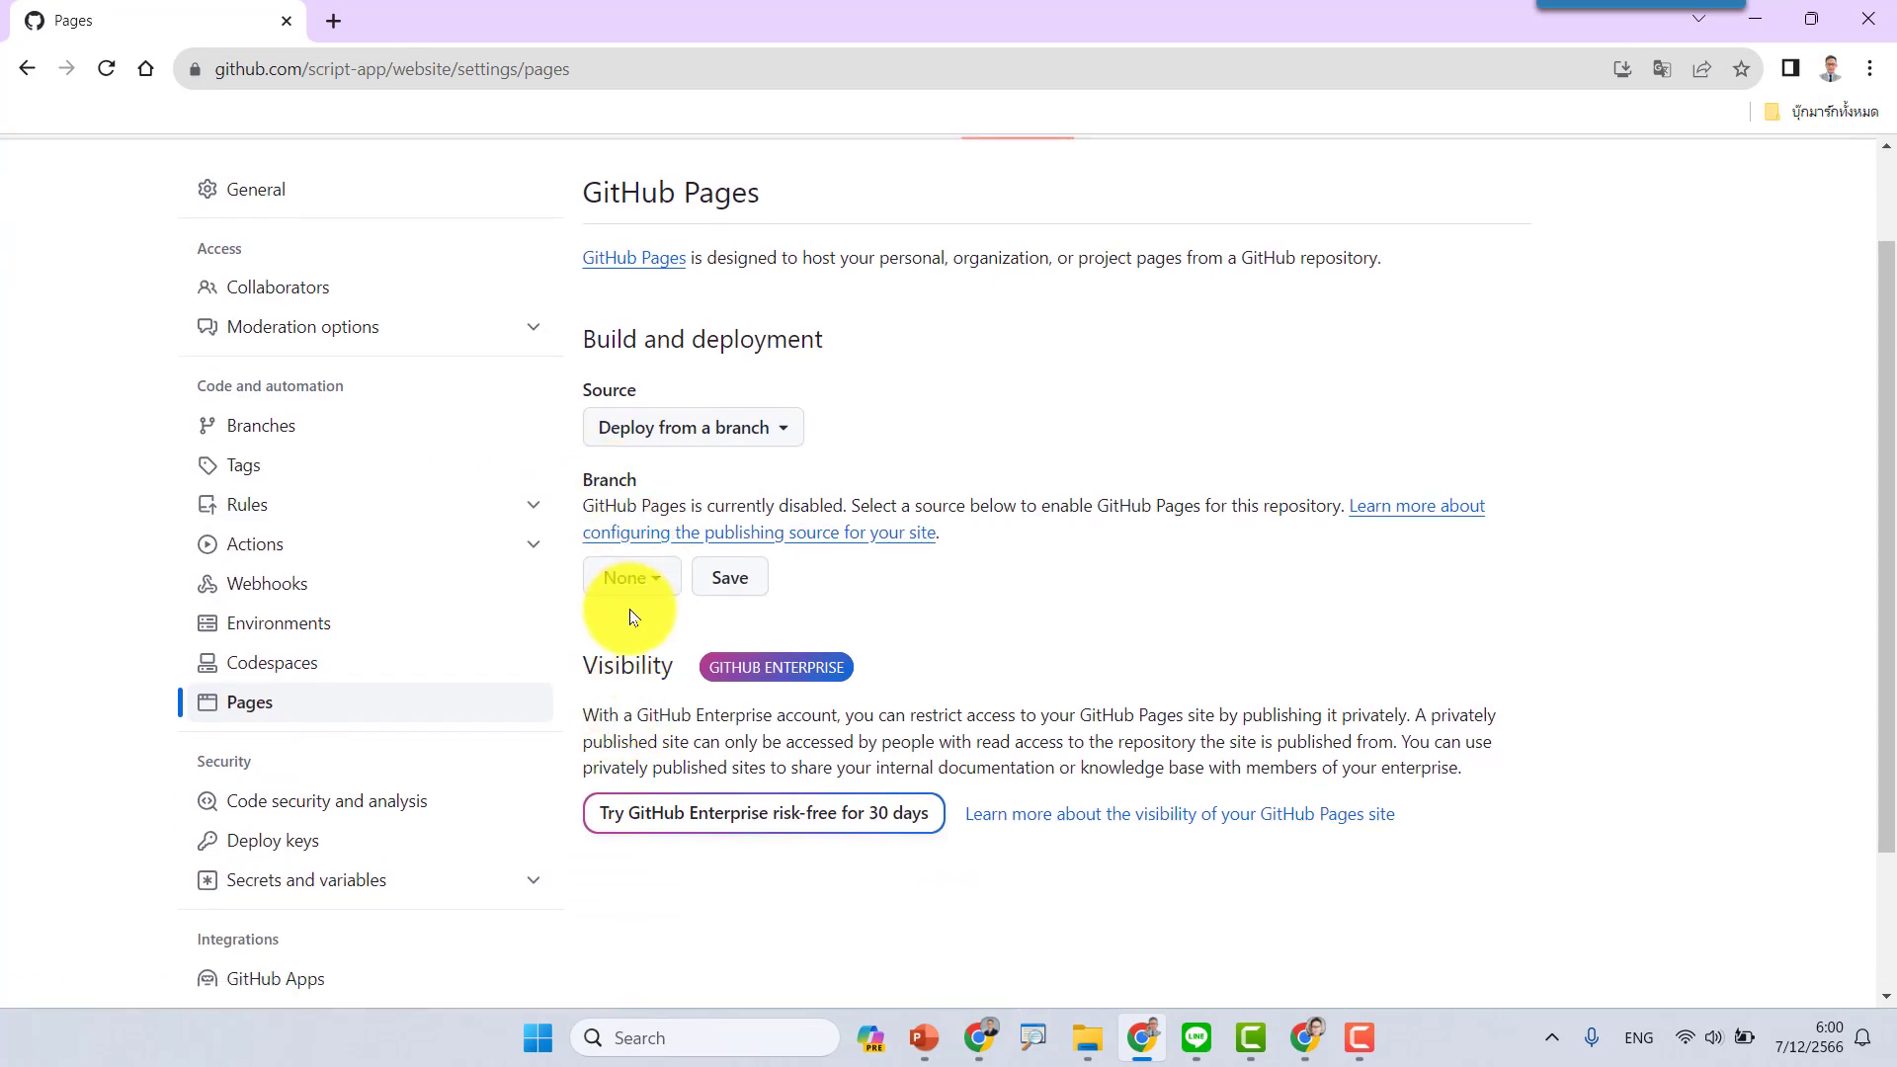
pyautogui.click(630, 583)
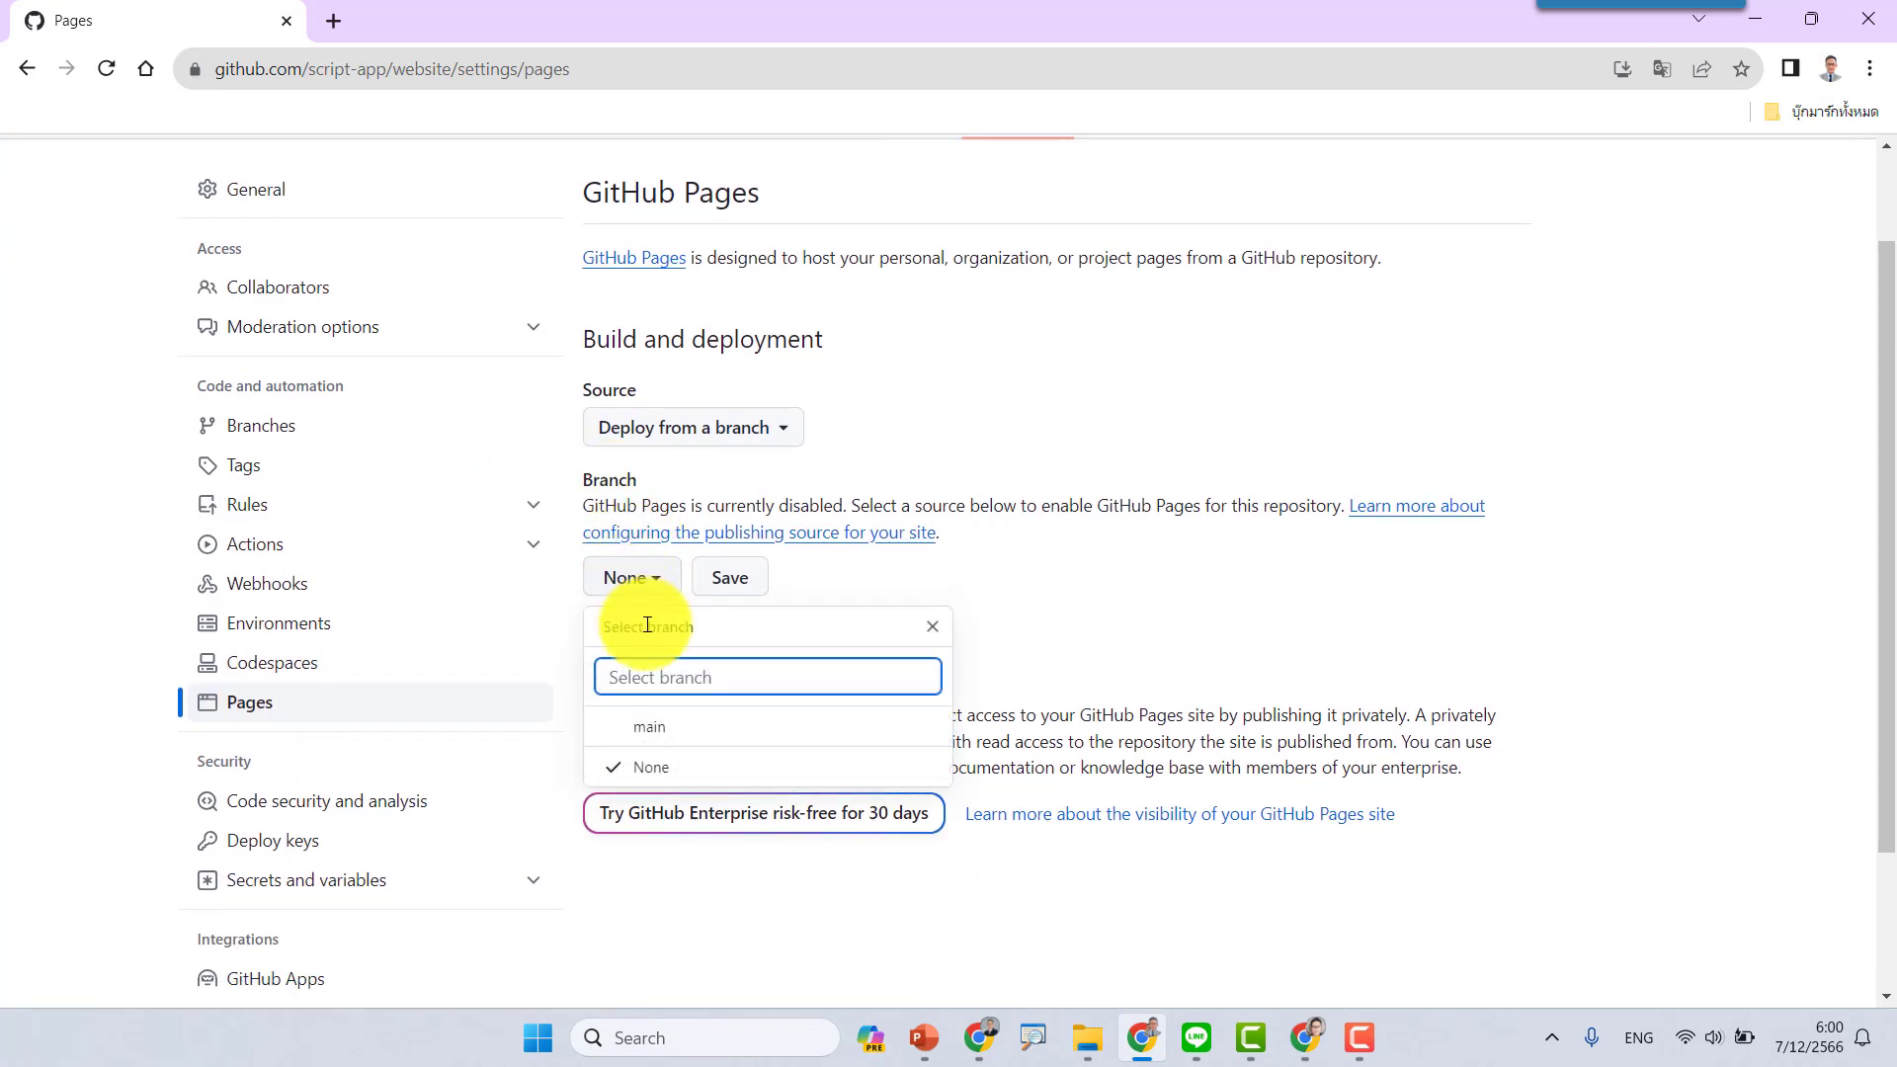
pyautogui.click(657, 732)
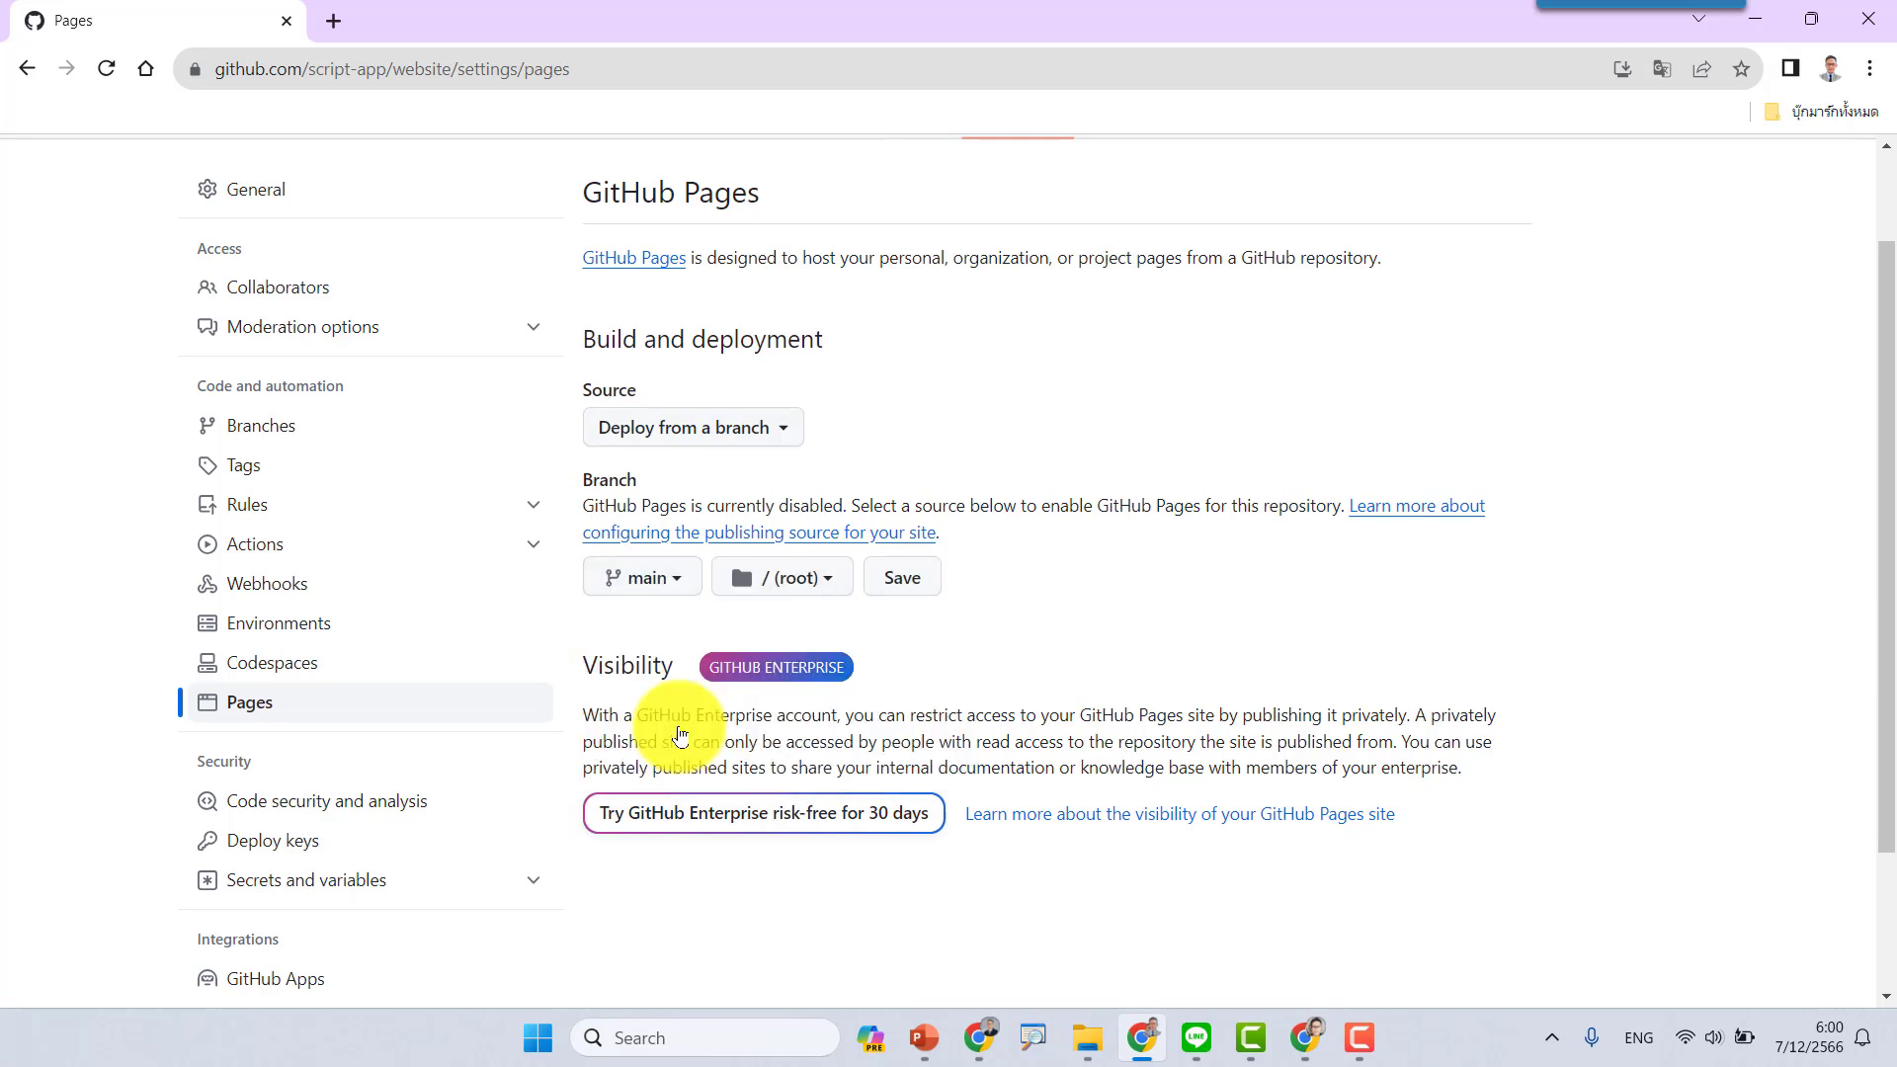
pyautogui.click(924, 583)
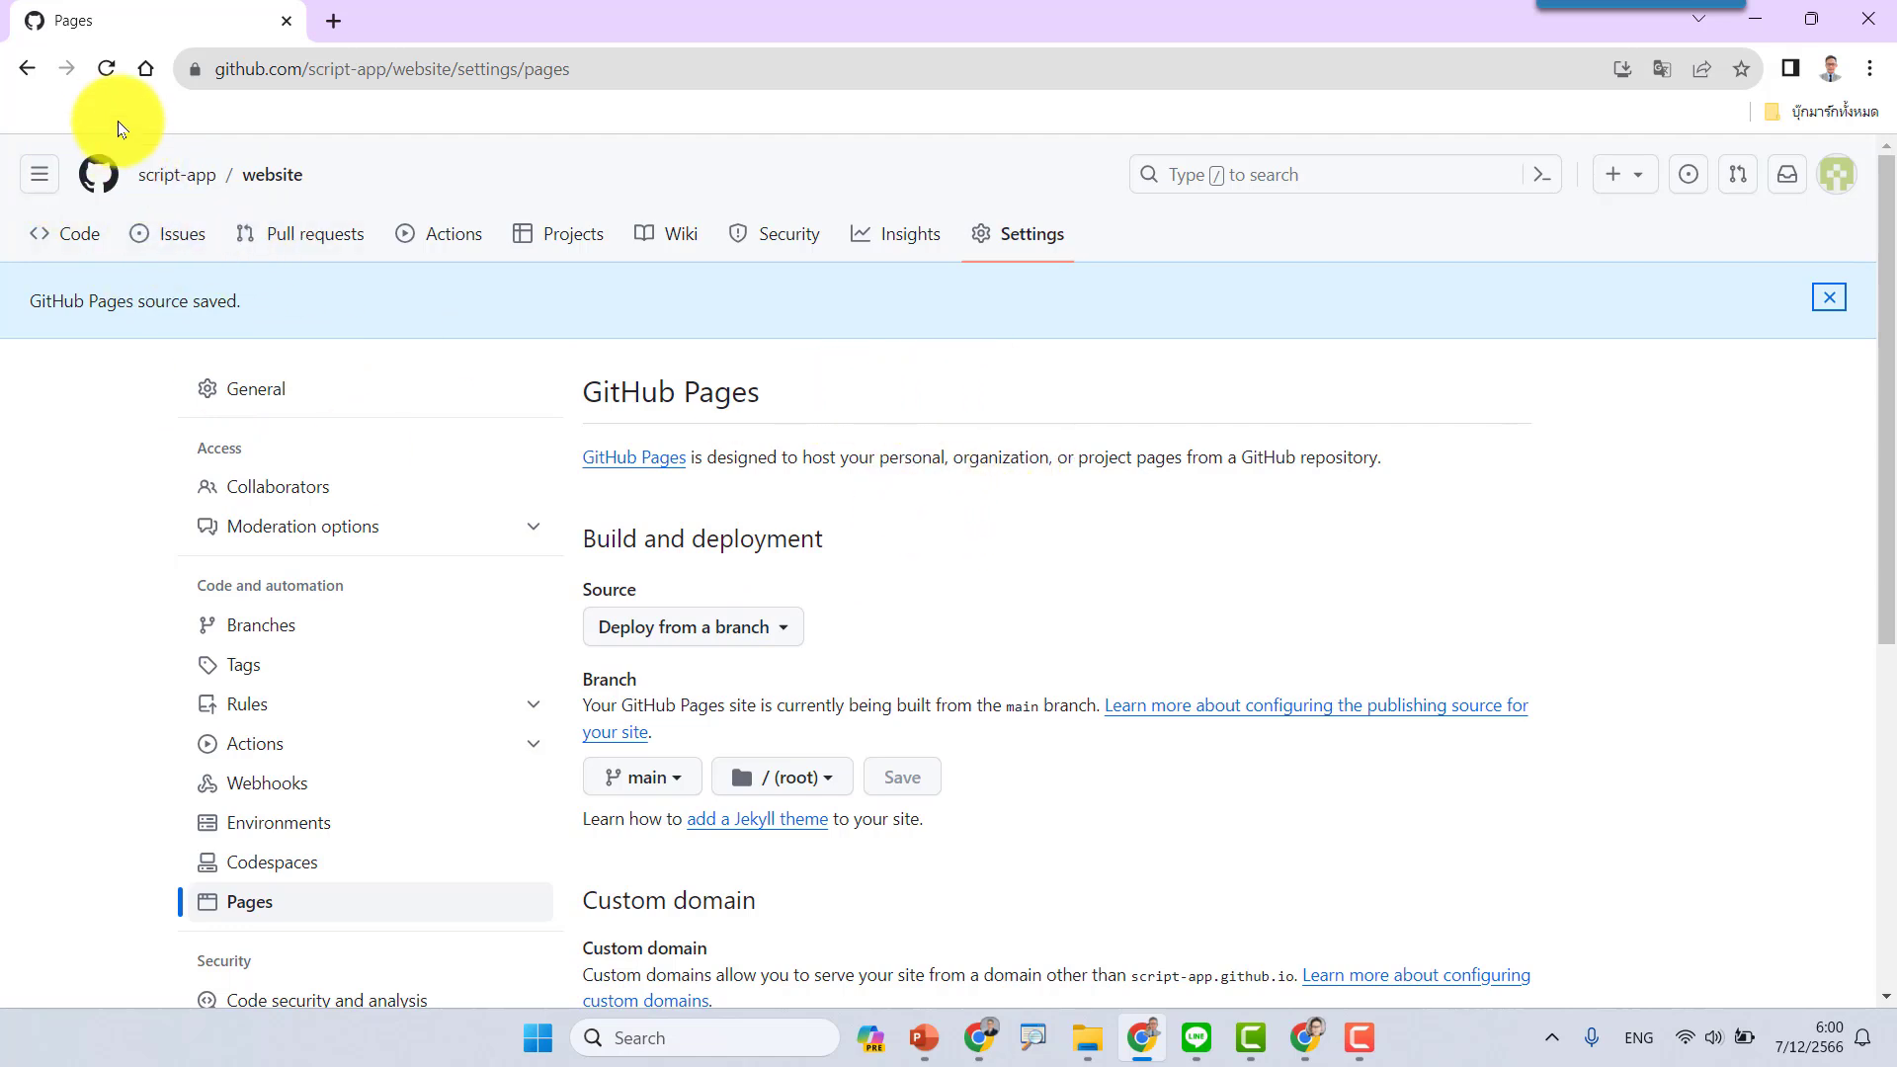
# - Refresh the Pages settings until the 'Your site is live' box shows the github.io address
pyautogui.click(105, 69)
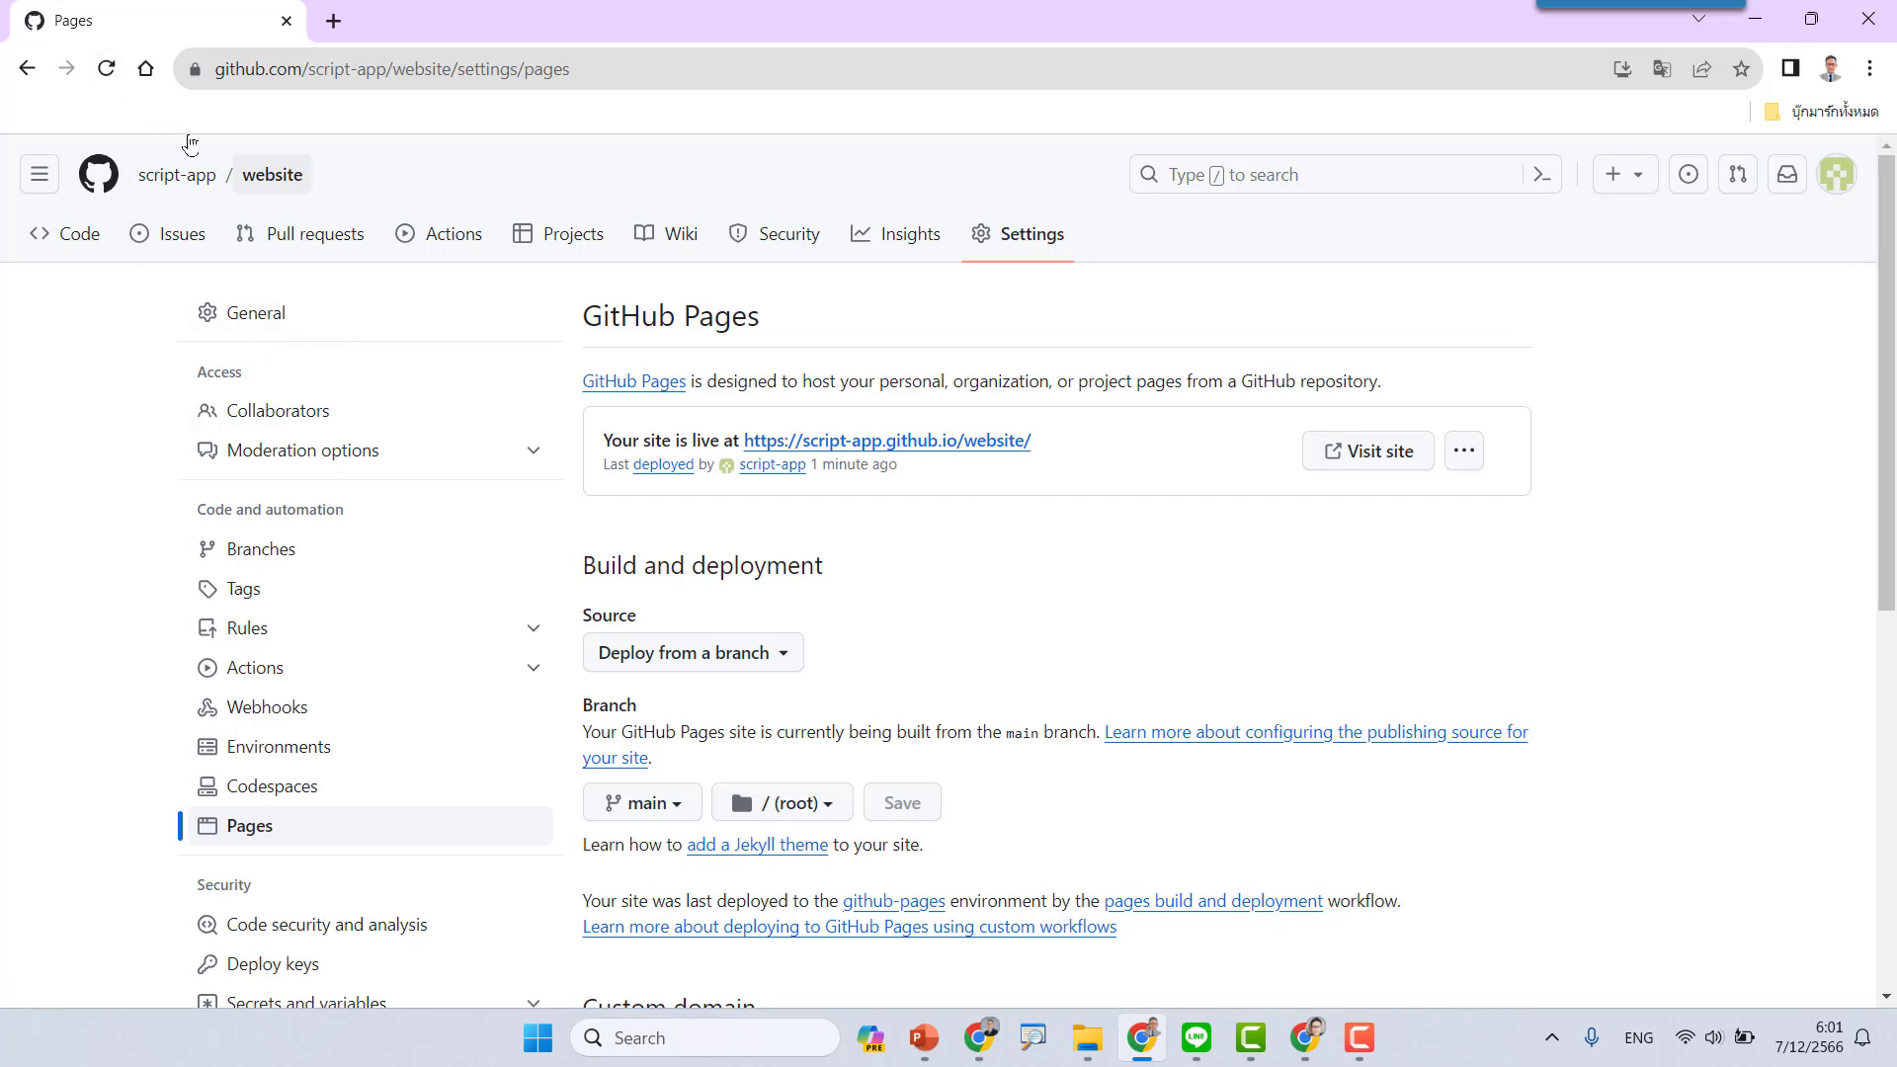
pyautogui.click(106, 76)
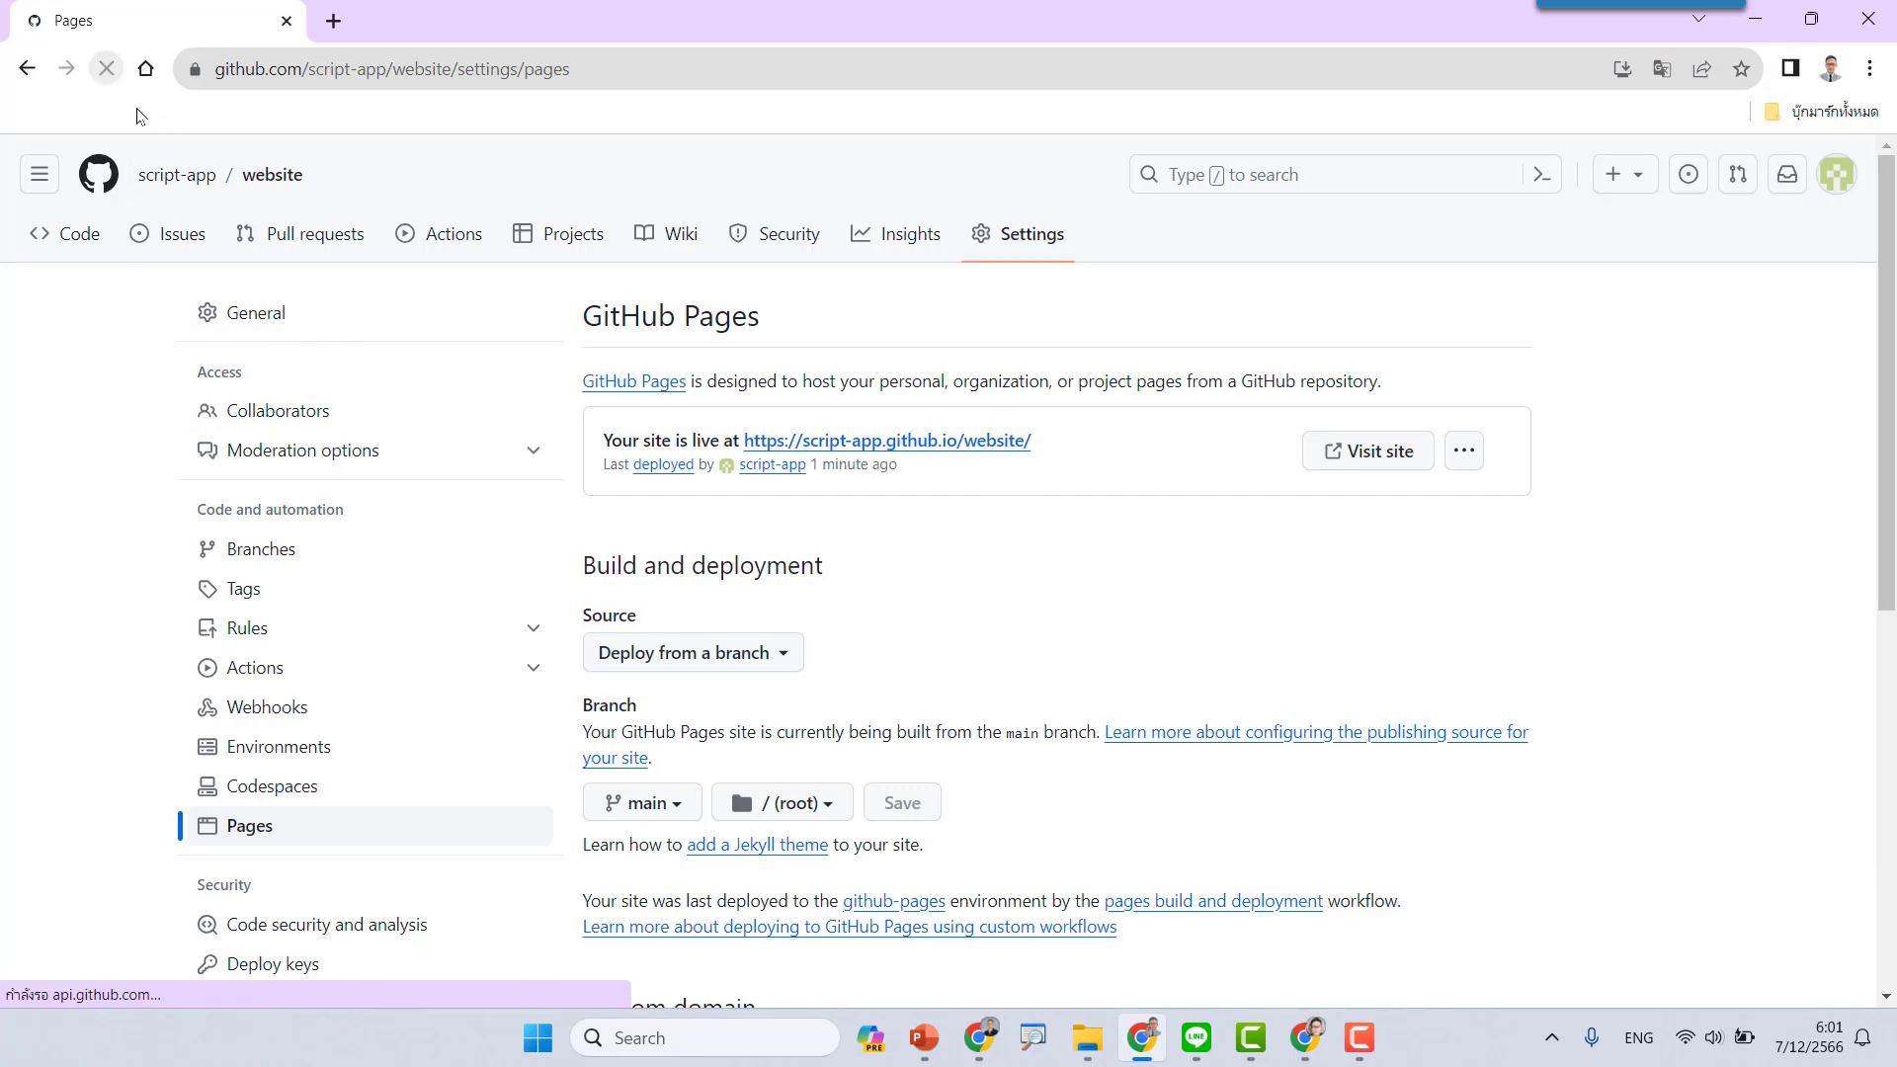
pyautogui.click(1023, 244)
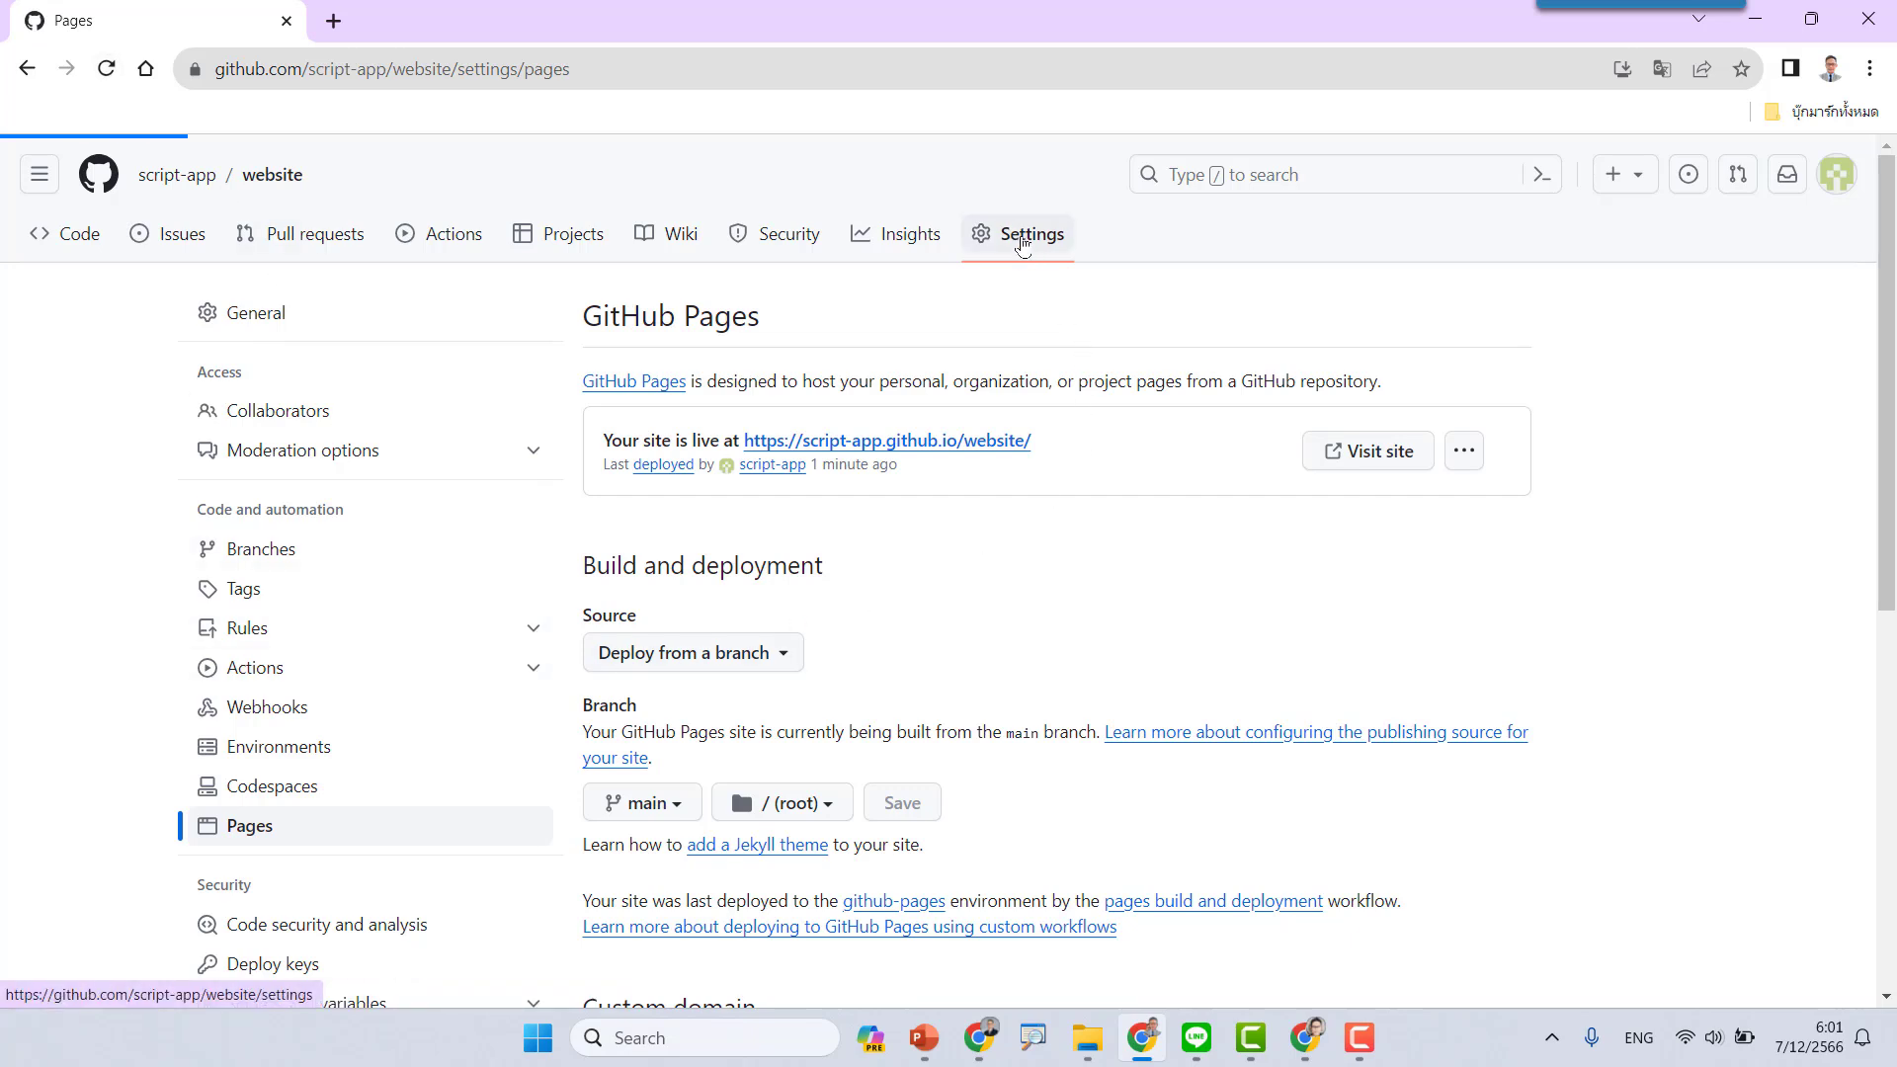
pyautogui.click(261, 839)
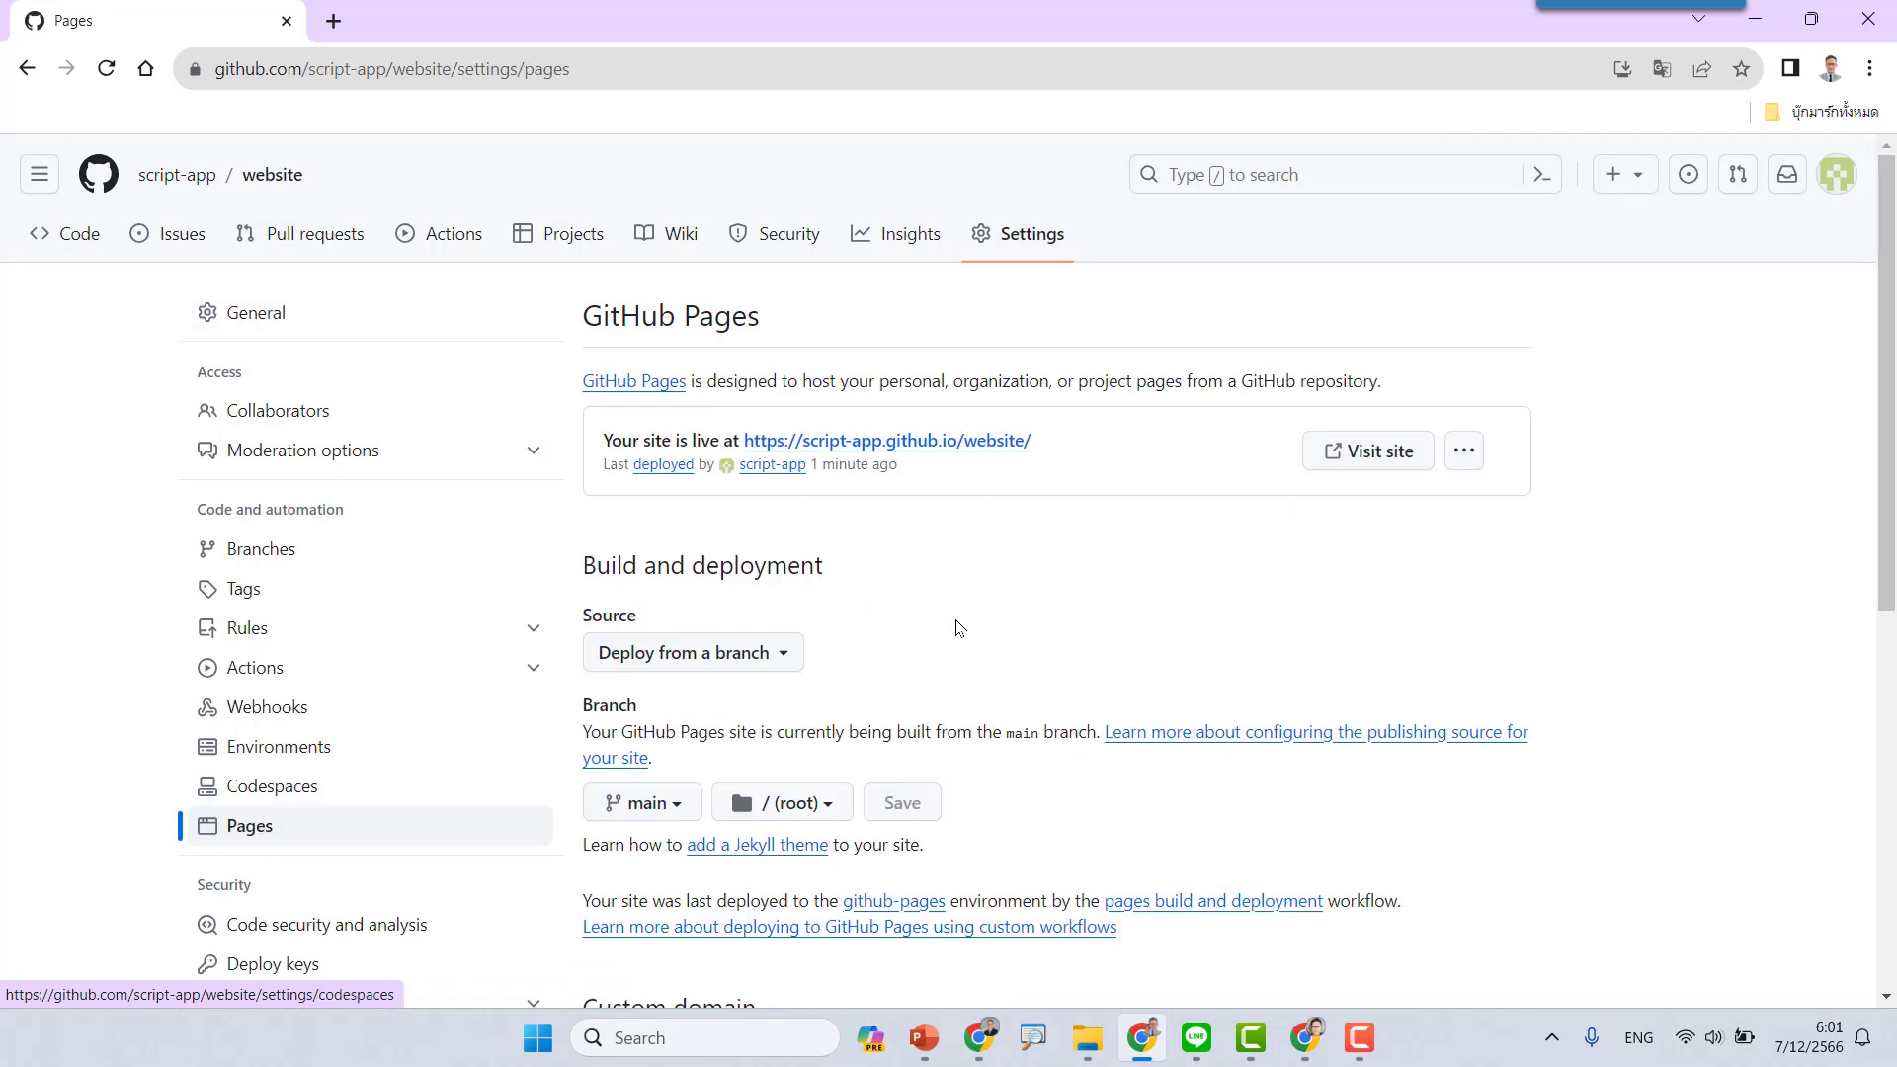
# - Open the live github.io site, reveal its full https address, and scroll through the dashboard
pyautogui.click(983, 445)
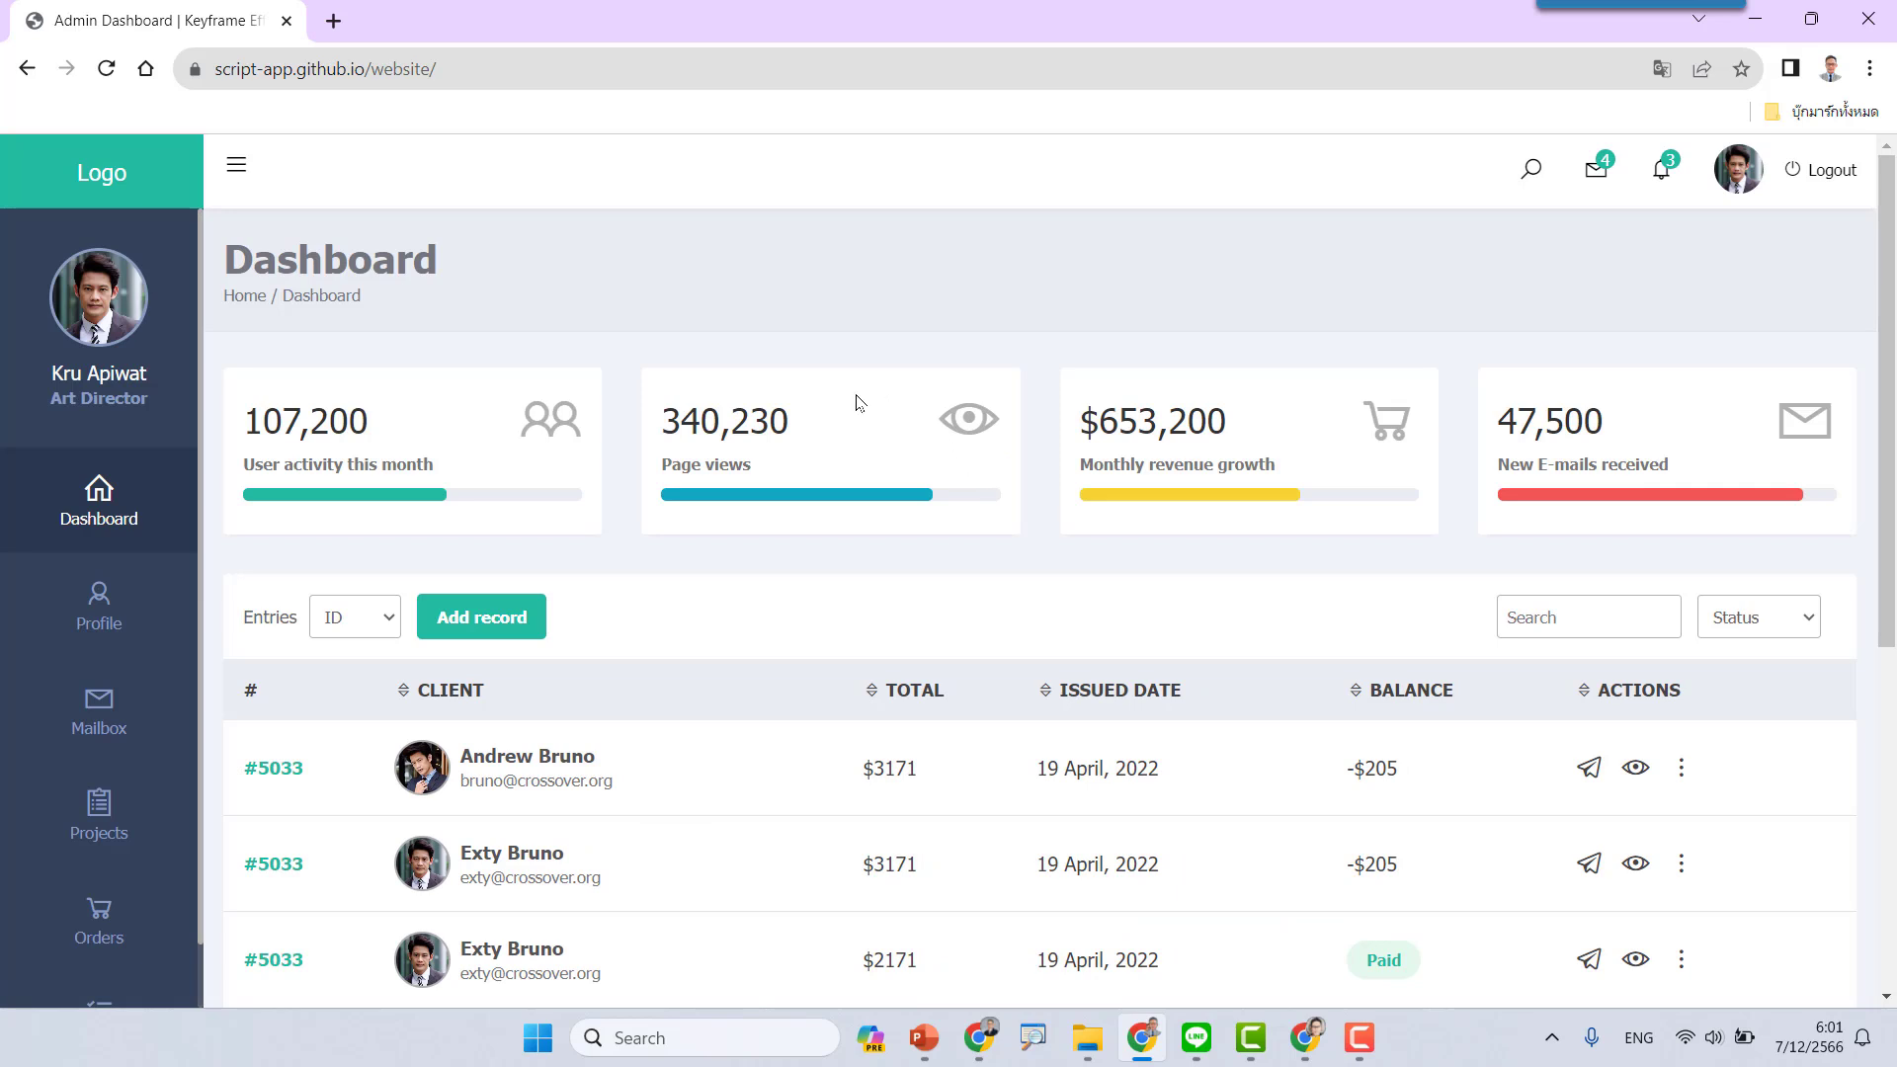
pyautogui.click(360, 73)
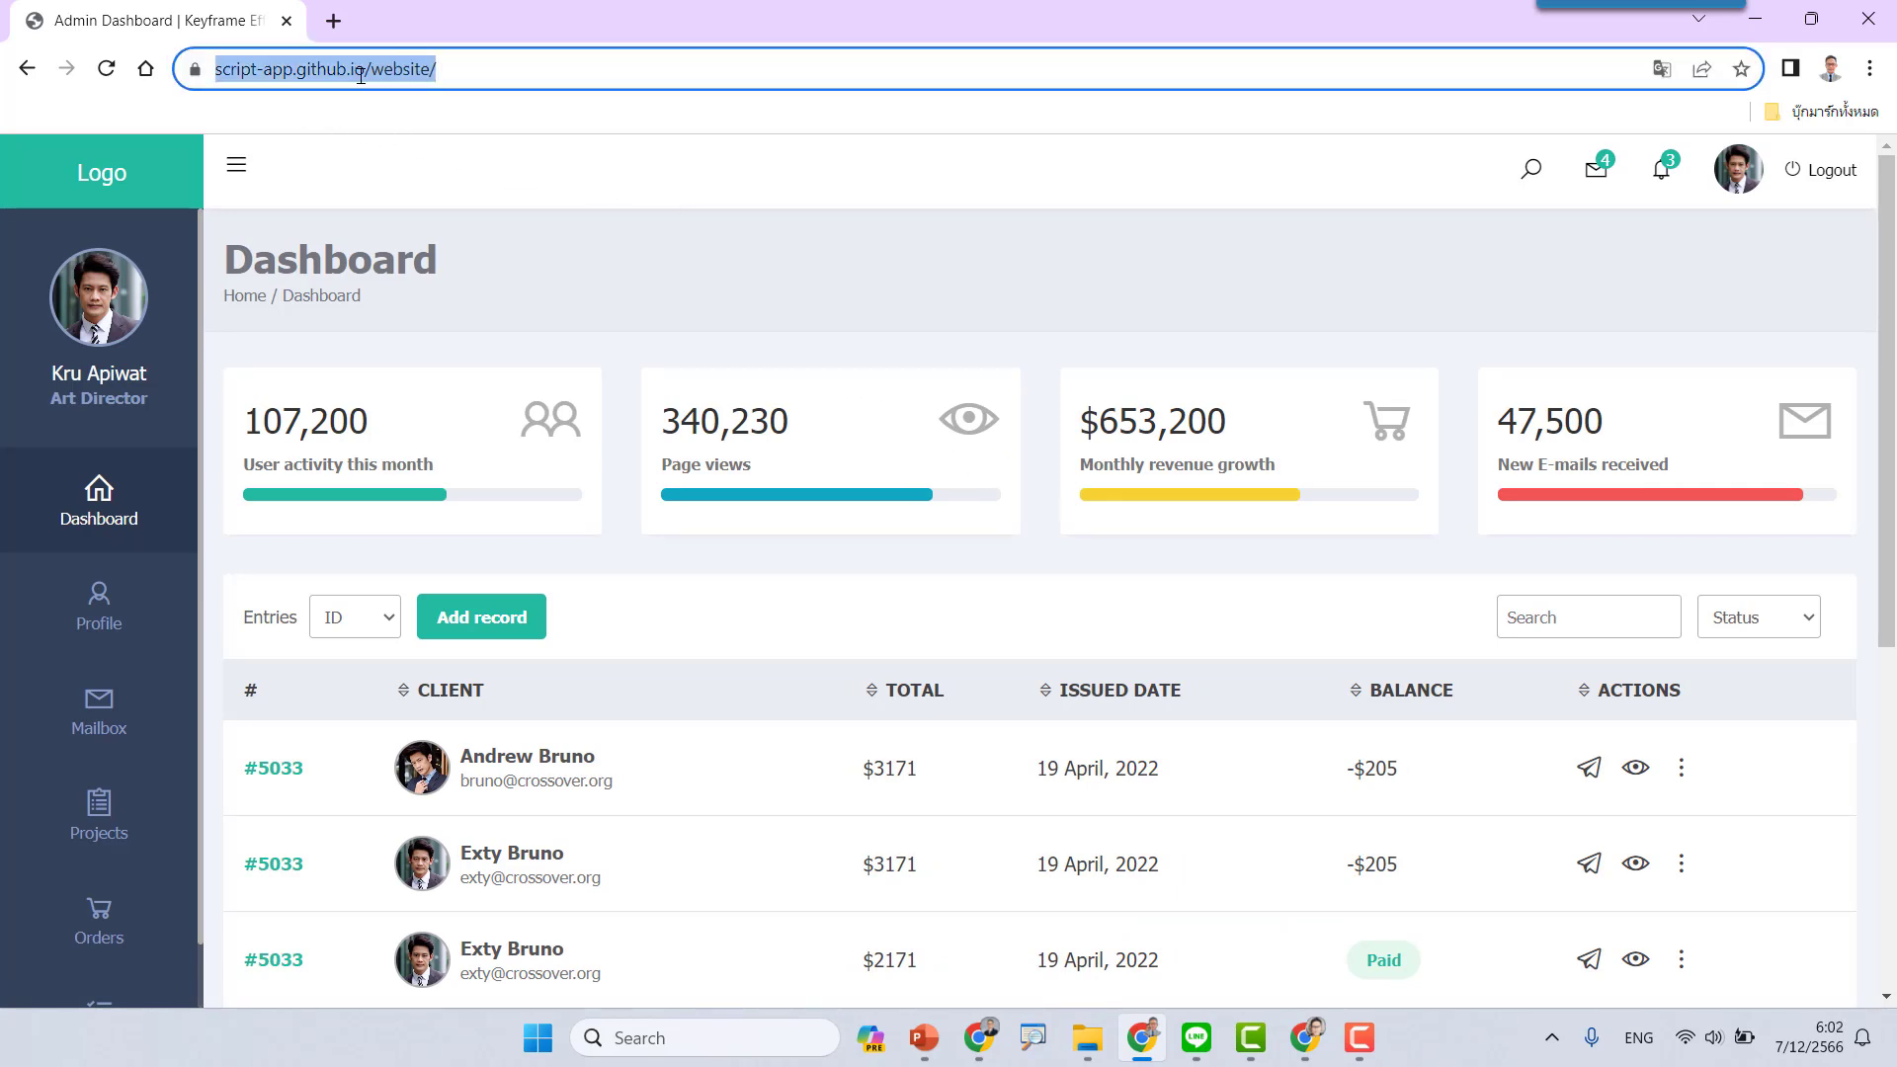
pyautogui.click(506, 72)
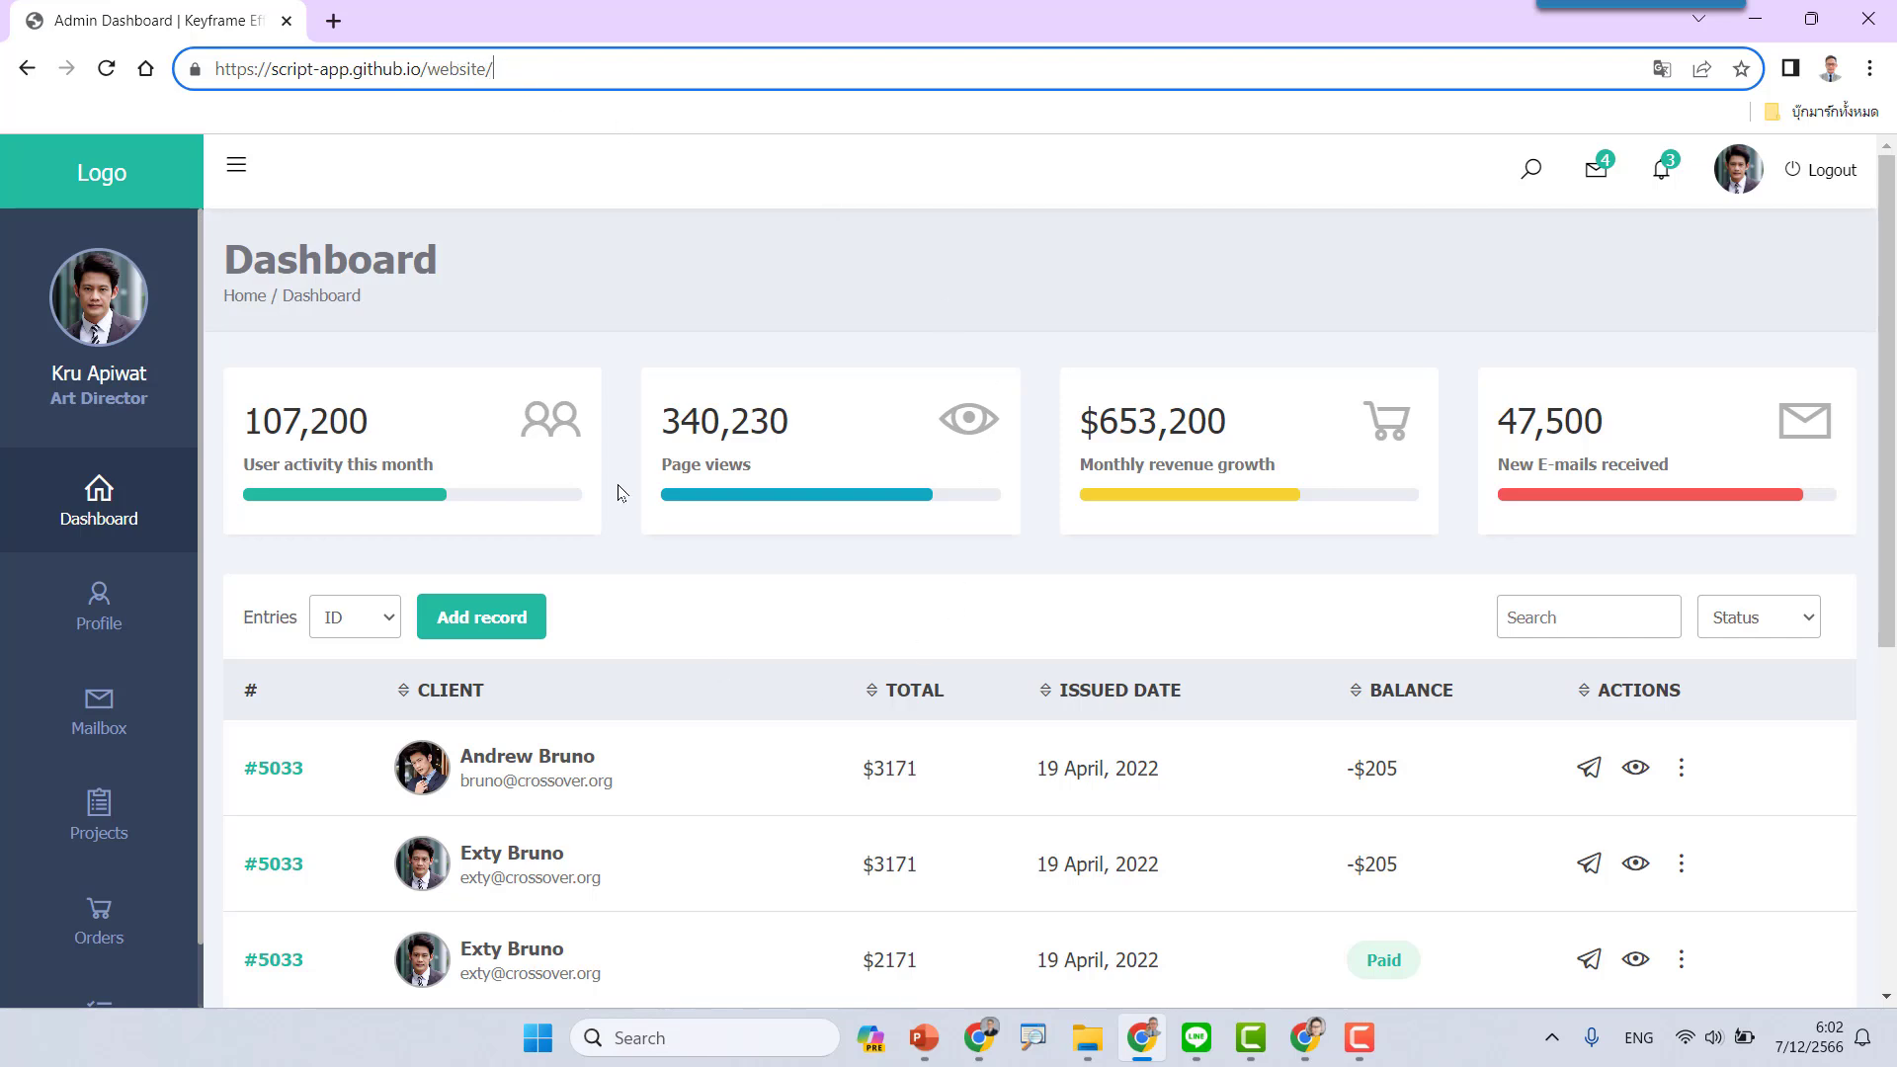
pyautogui.scroll(-10, 855, 662)
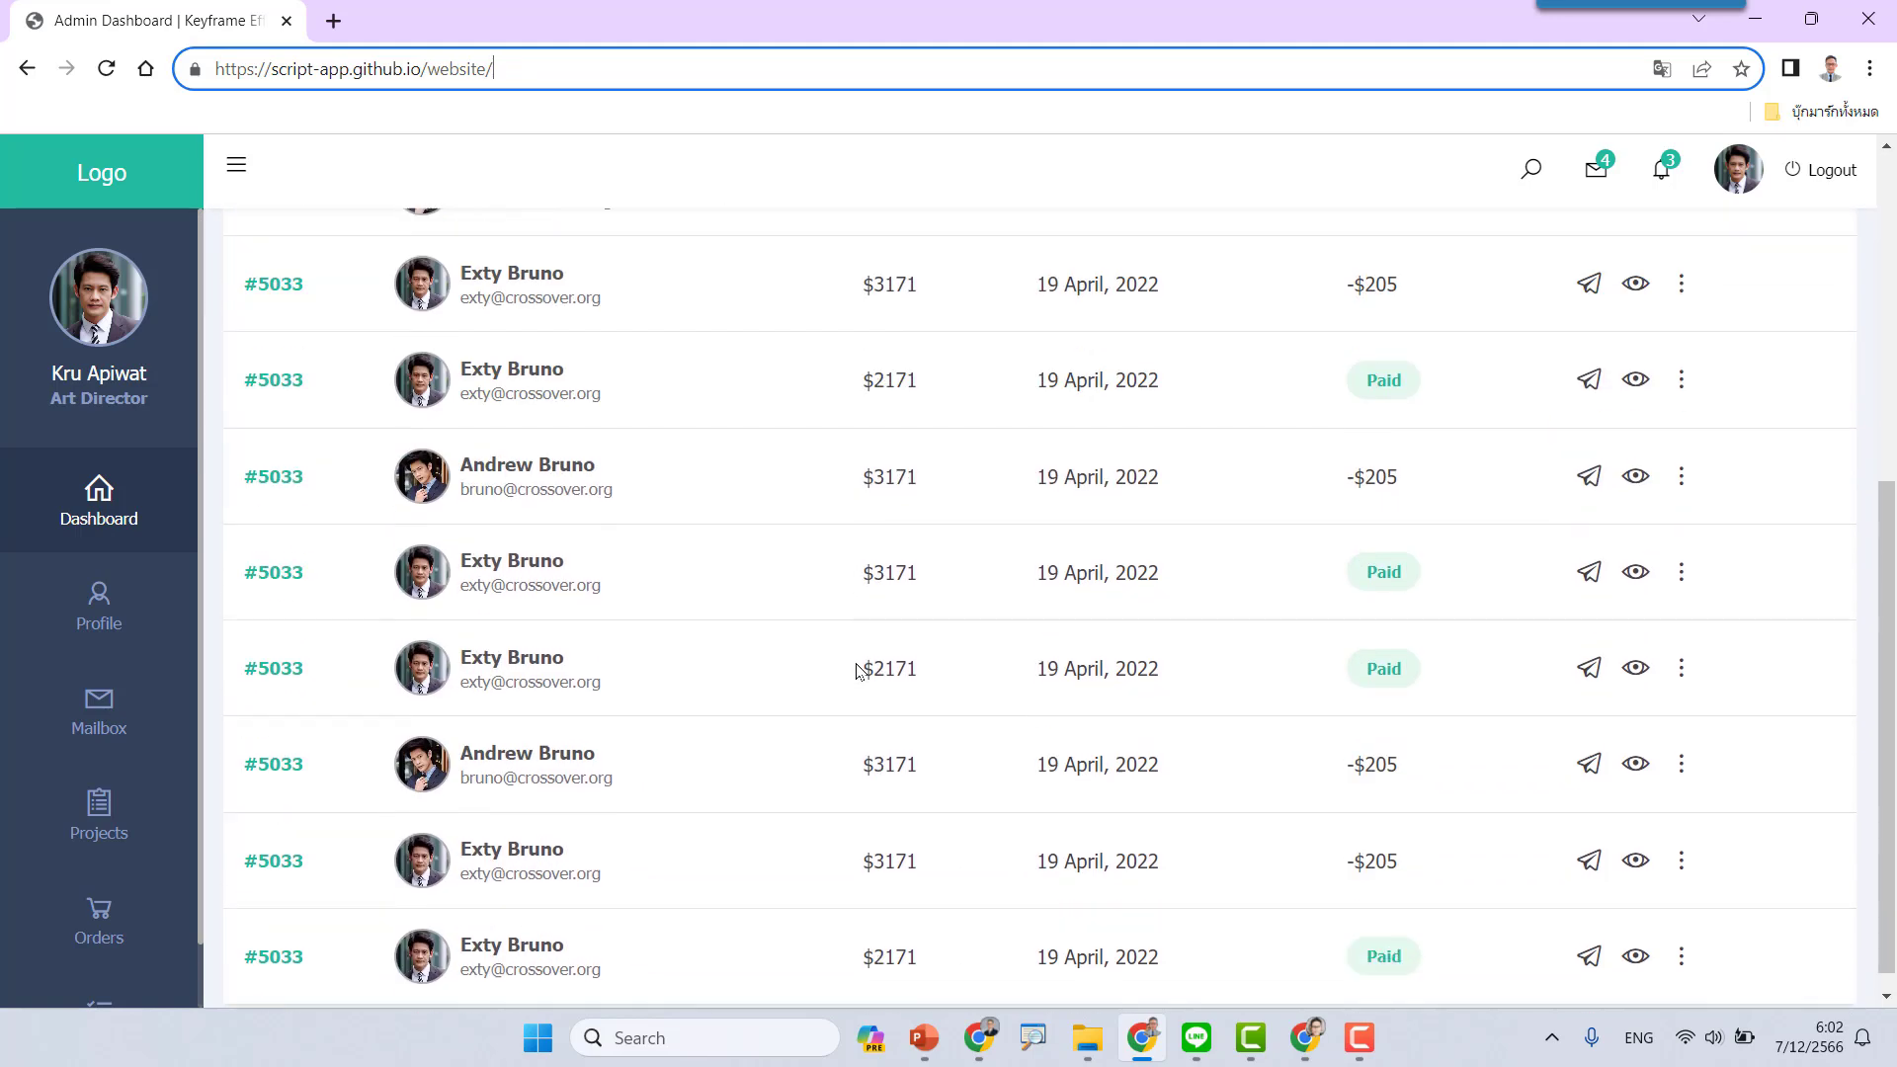
pyautogui.scroll(9, 855, 665)
pyautogui.scroll(1, 857, 670)
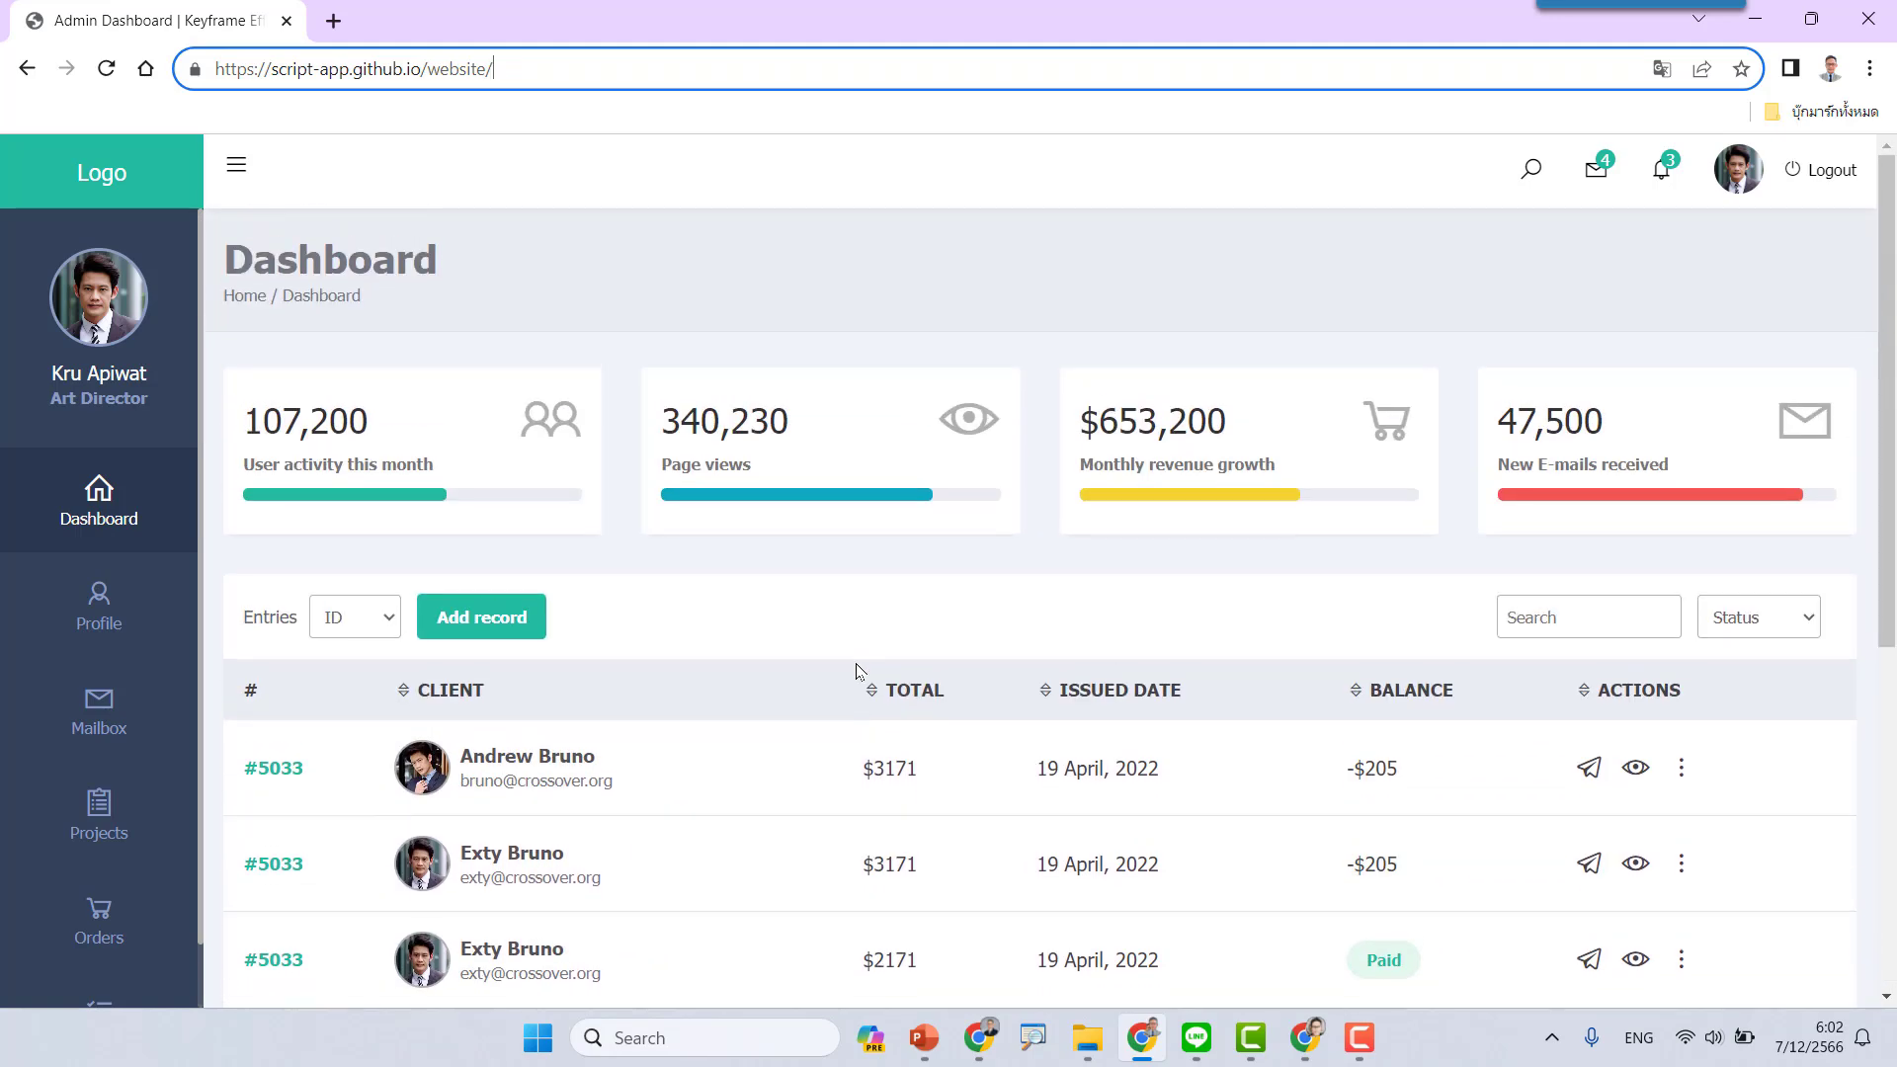